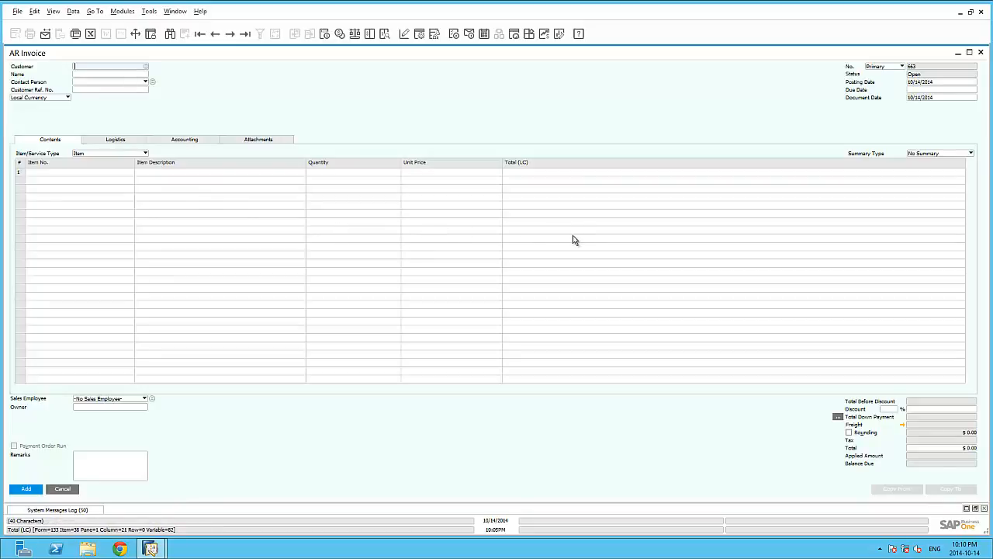
# Step: Make the Stock UoM and Discount % columns visible in the AR Invoice table through the form settings
pyautogui.click(419, 36)
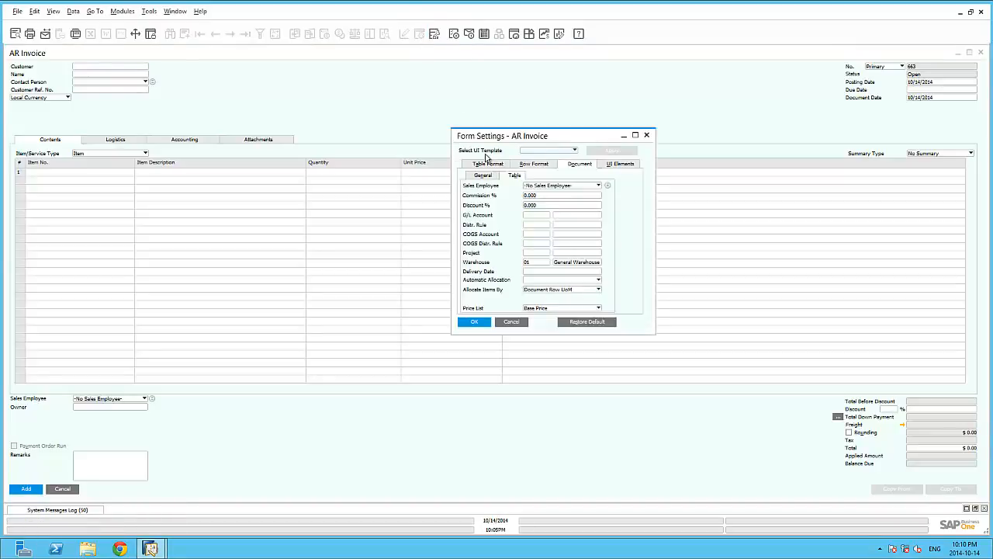
pyautogui.click(487, 164)
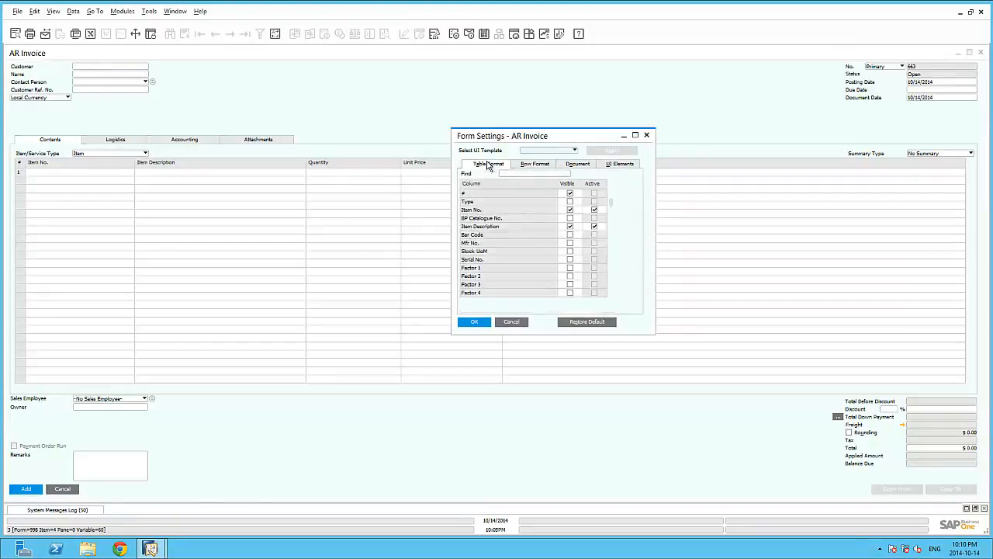
pyautogui.click(570, 252)
pyautogui.scroll(-1, 570, 260)
pyautogui.scroll(-1, 568, 280)
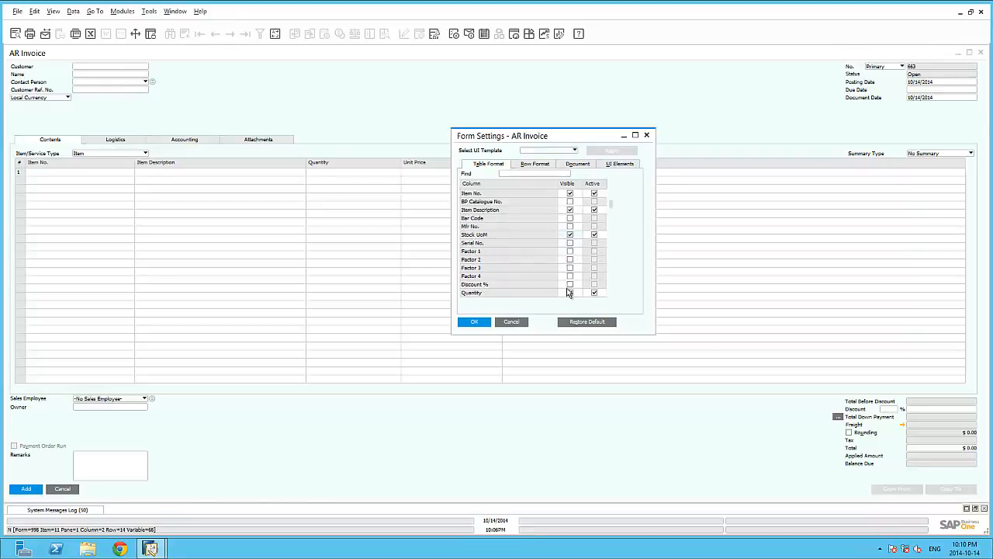
pyautogui.click(569, 285)
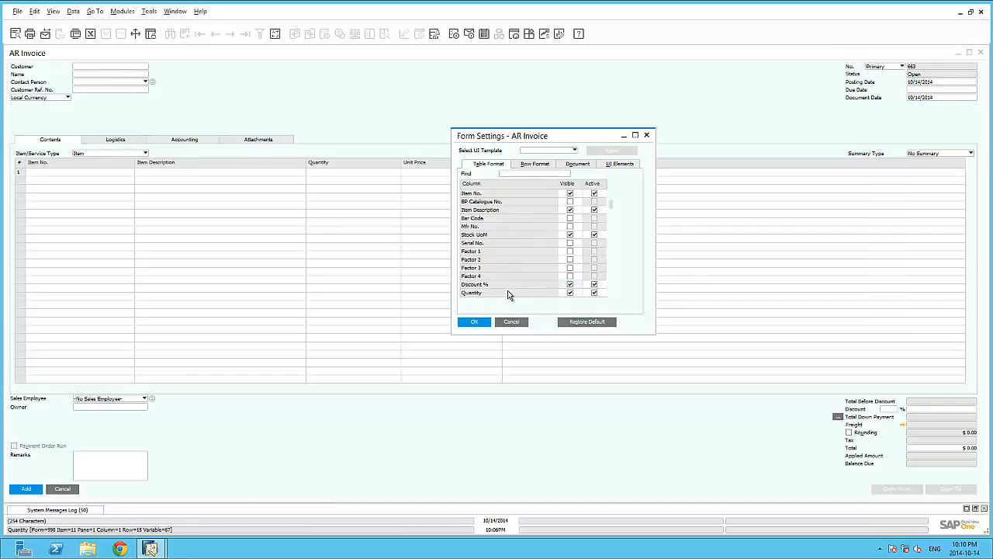
# Step: Move the Discount % column below Quantity in the AR Invoice table format and accept the form settings
pyautogui.scroll(-2, 505, 289)
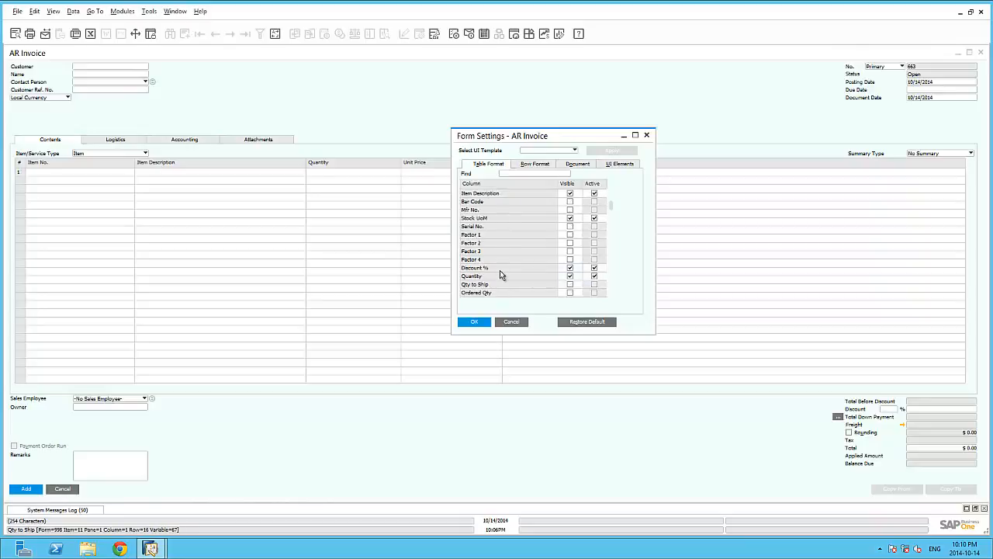
pyautogui.moveTo(501, 271); pyautogui.dragTo(503, 288)
pyautogui.click(475, 323)
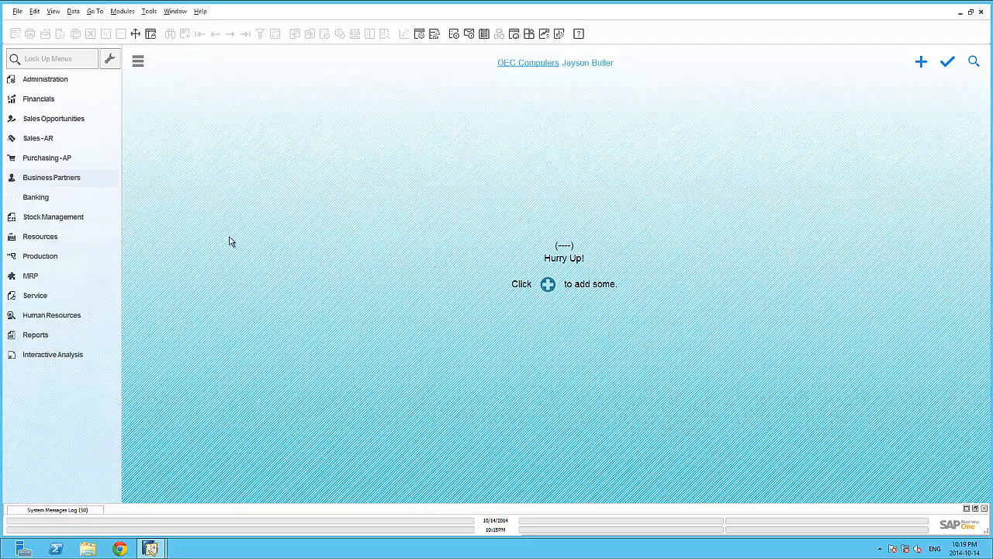
# Step: Open the Business Partner Master Data form and change the Alias Name label to "BP loyalty Code" in bold
pyautogui.click(78, 182)
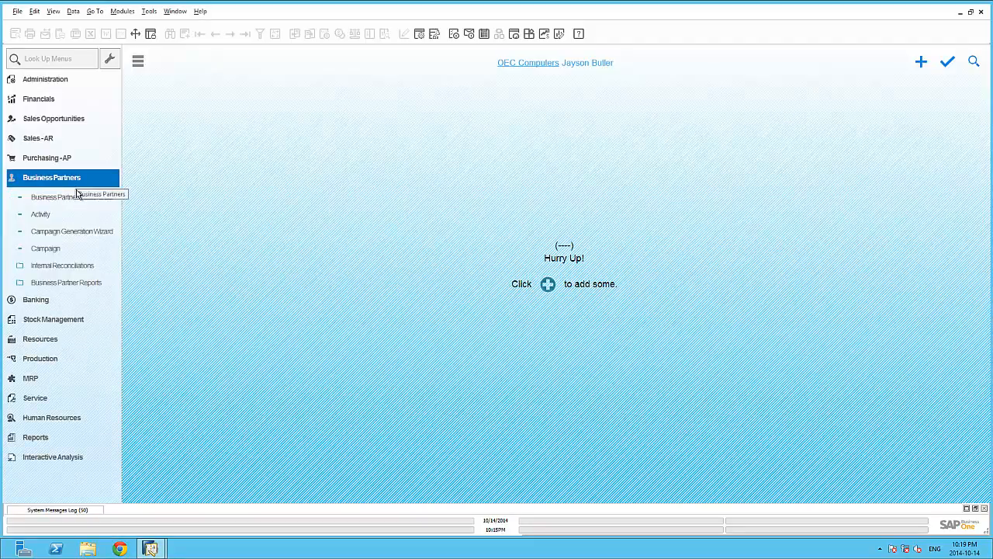
pyautogui.click(77, 198)
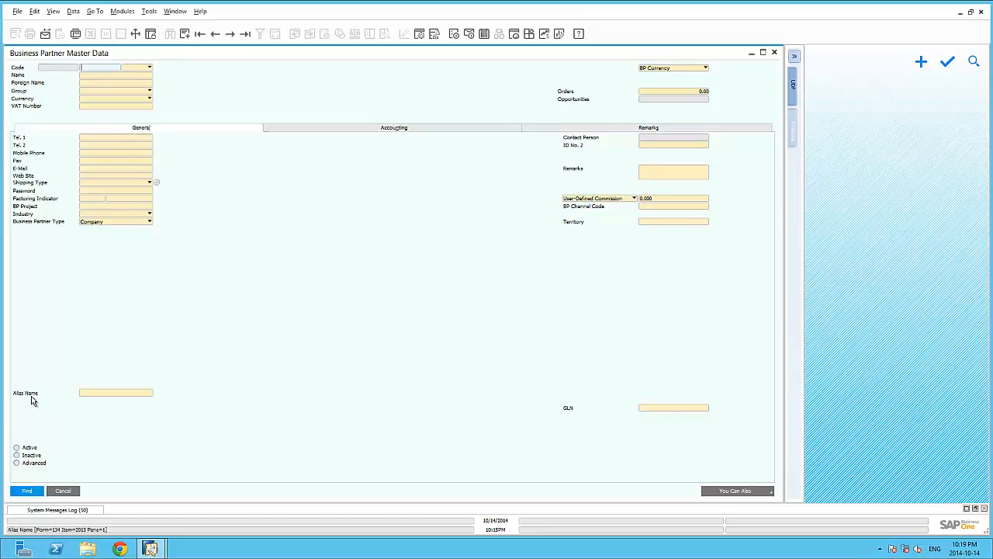
pyautogui.keyDown('ctrl'); pyautogui.doubleClick(31, 395); pyautogui.keyUp('ctrl')
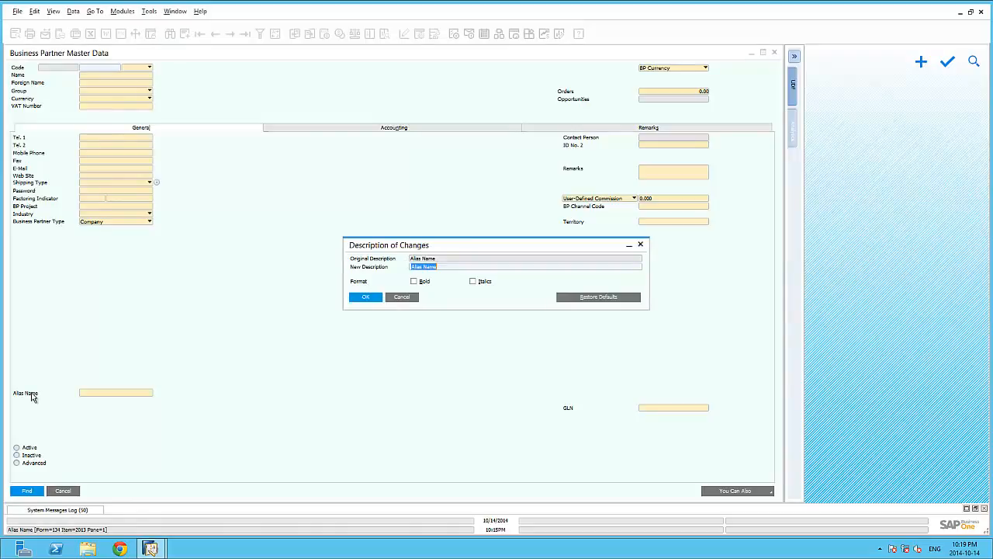
pyautogui.write('BP loyalty Code')
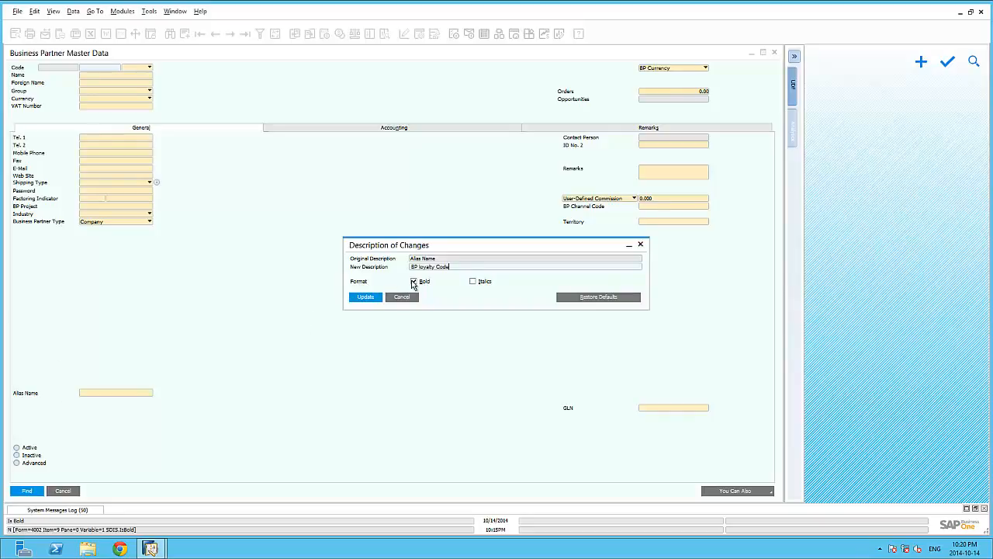
pyautogui.click(366, 297)
pyautogui.click(370, 304)
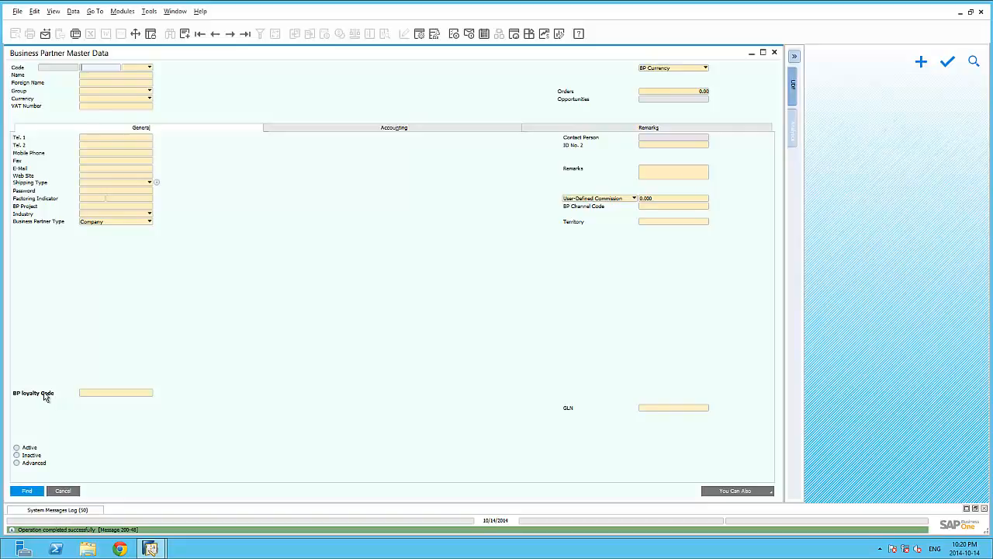
# Step: Restore the default description and format of the "BP loyalty Code" label and save the change
pyautogui.keyDown('ctrl'); pyautogui.doubleClick(45, 393); pyautogui.keyUp('ctrl')
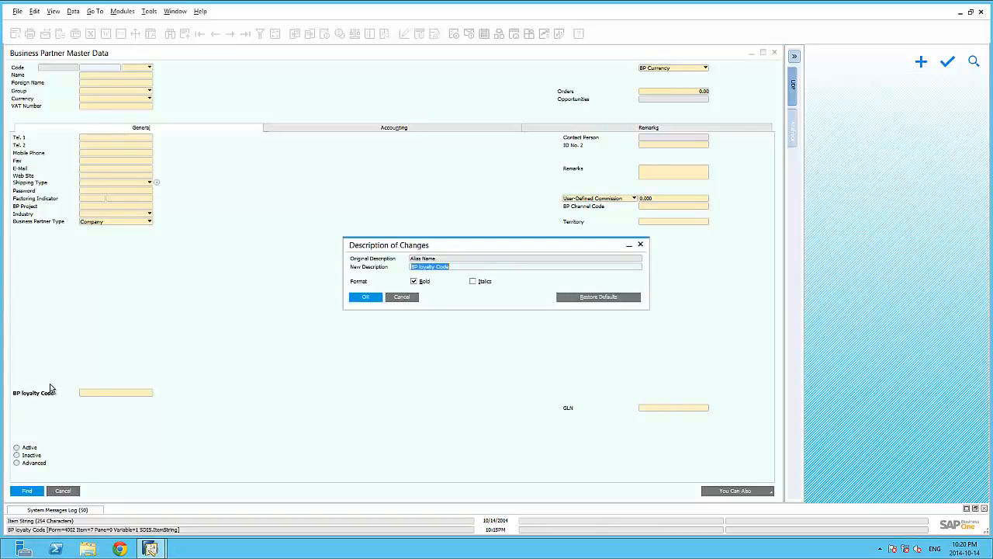
pyautogui.click(612, 302)
pyautogui.click(366, 298)
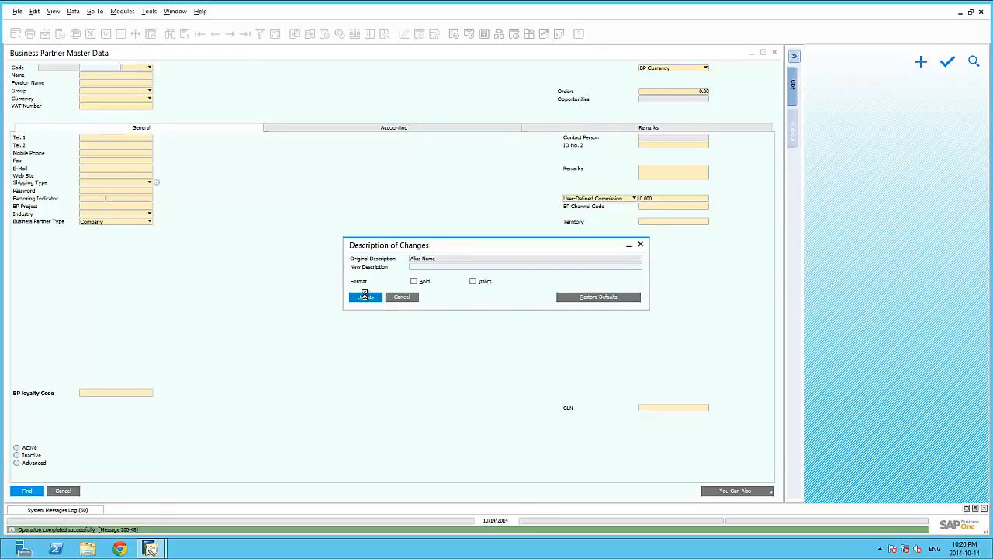
pyautogui.click(367, 299)
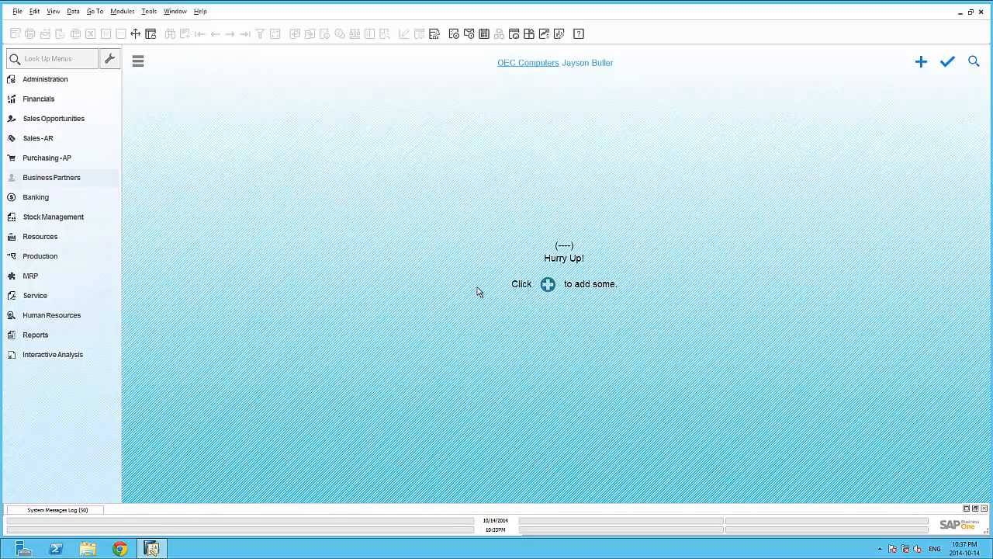
# Step: Open the management of user-defined fields and select the Business Partner object in the Business Partner group of Master Data
pyautogui.click(148, 12)
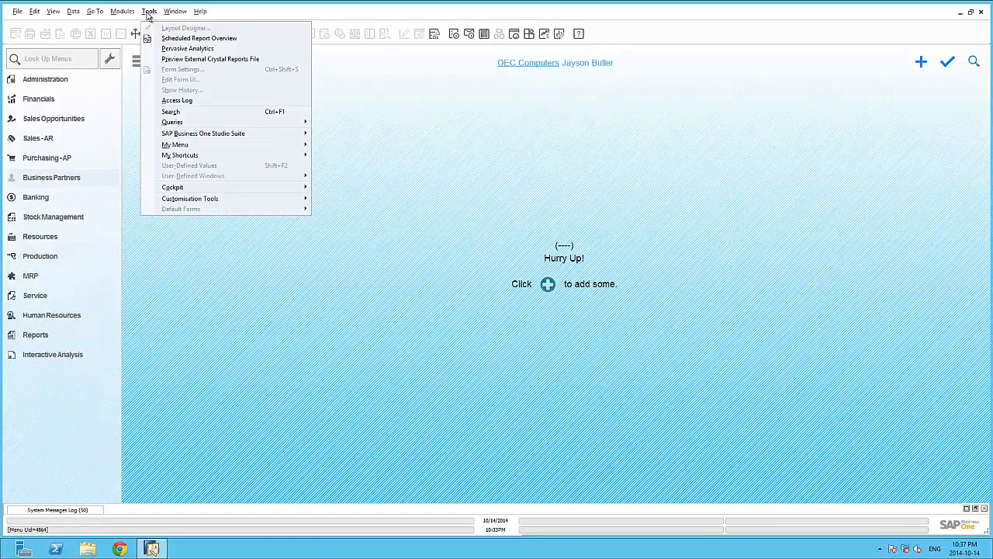
pyautogui.moveTo(183, 203)
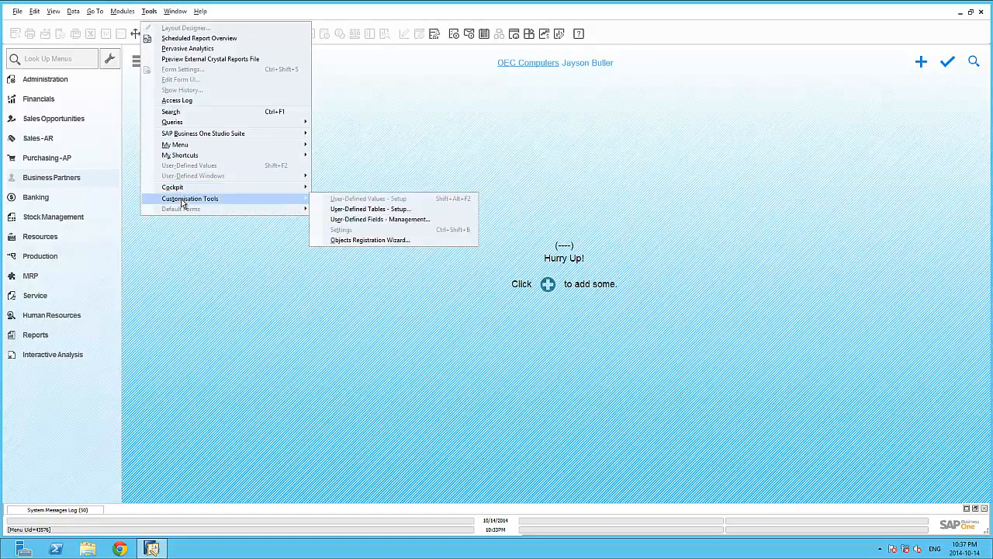
pyautogui.click(362, 221)
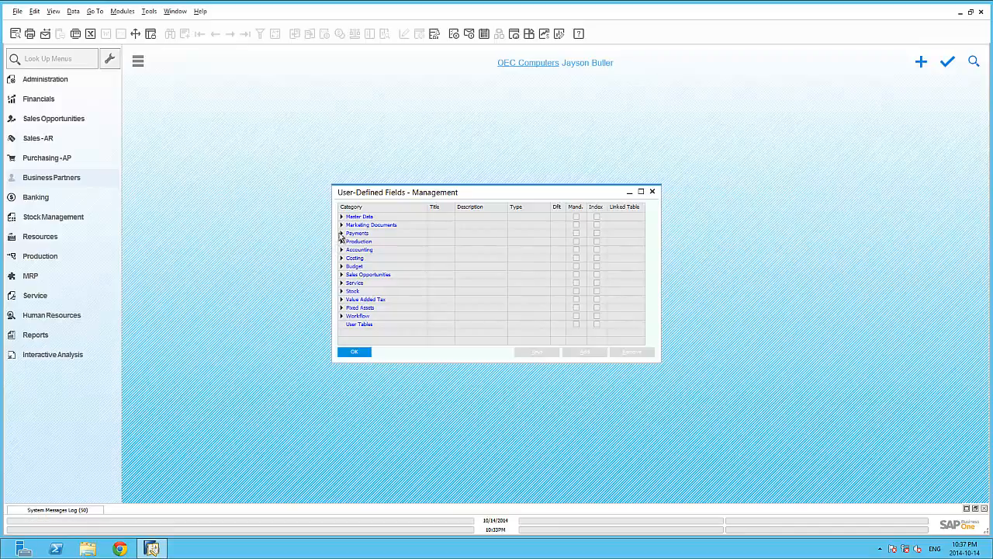
pyautogui.click(342, 225)
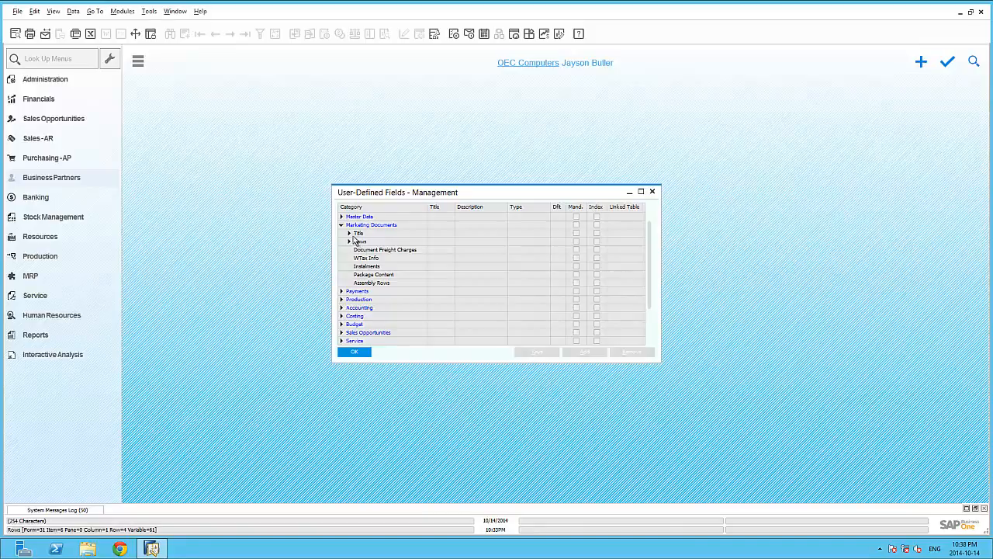
pyautogui.click(341, 225)
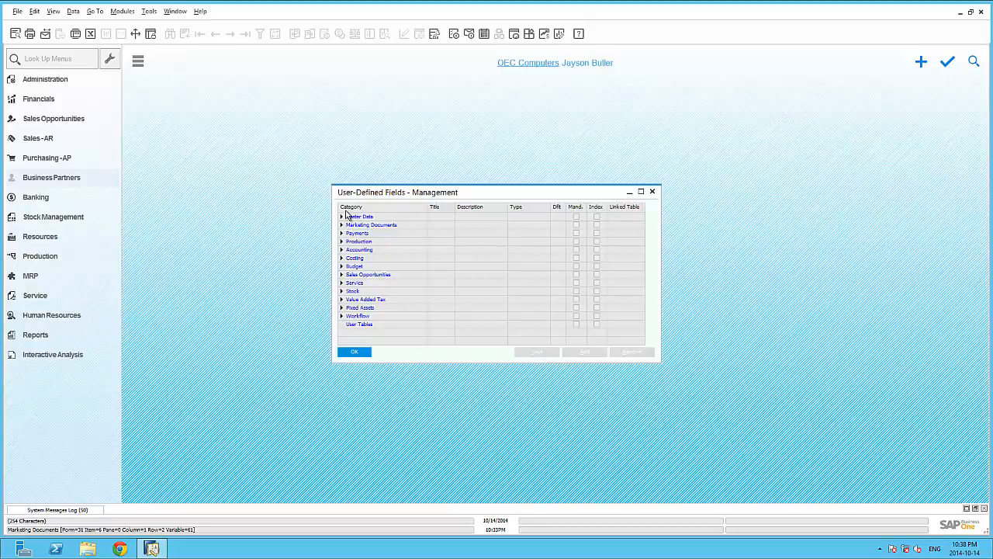
pyautogui.click(341, 217)
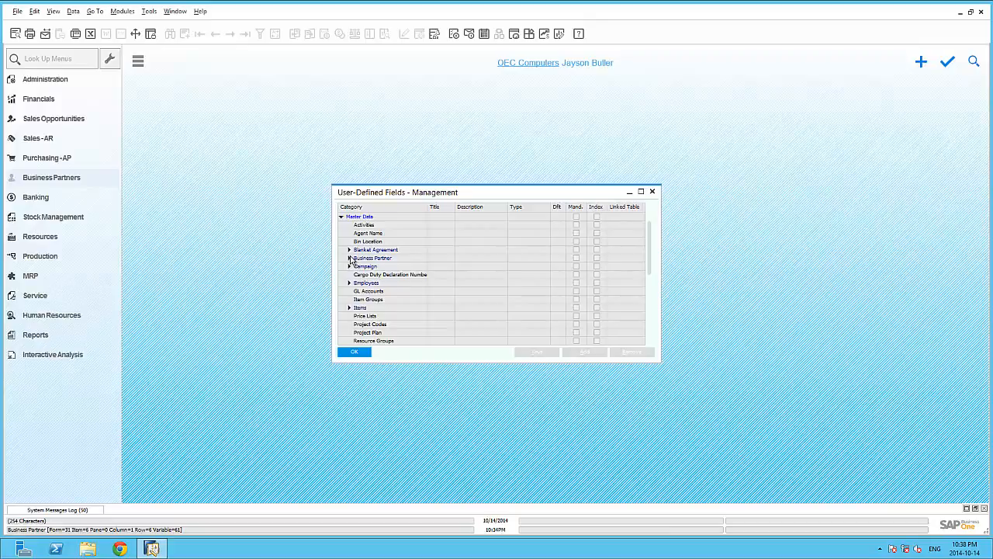
pyautogui.click(349, 258)
pyautogui.click(369, 268)
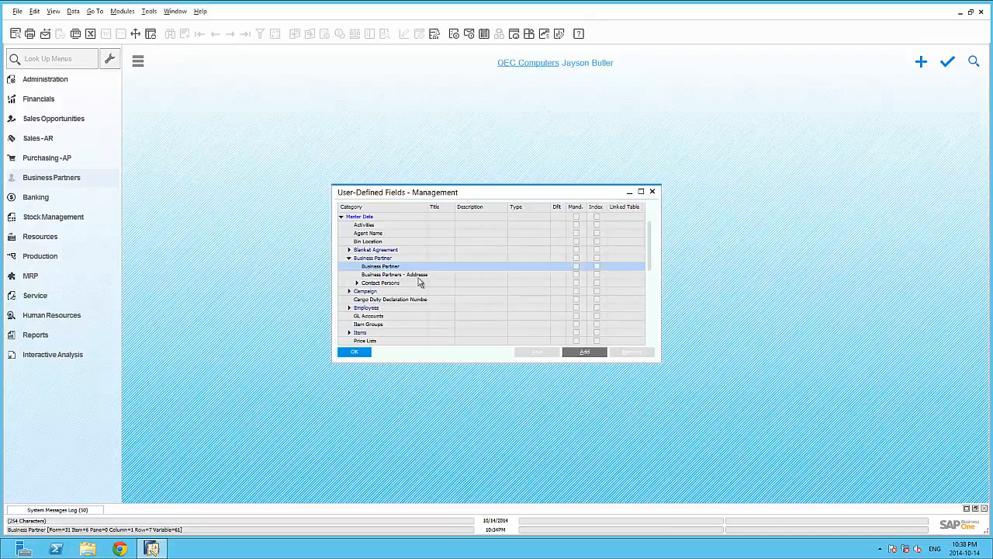
# Step: Add an alphanumeric user-defined field titled BPIdCode with description "BP ID Code" and length 10, accepting the database change
pyautogui.click(591, 353)
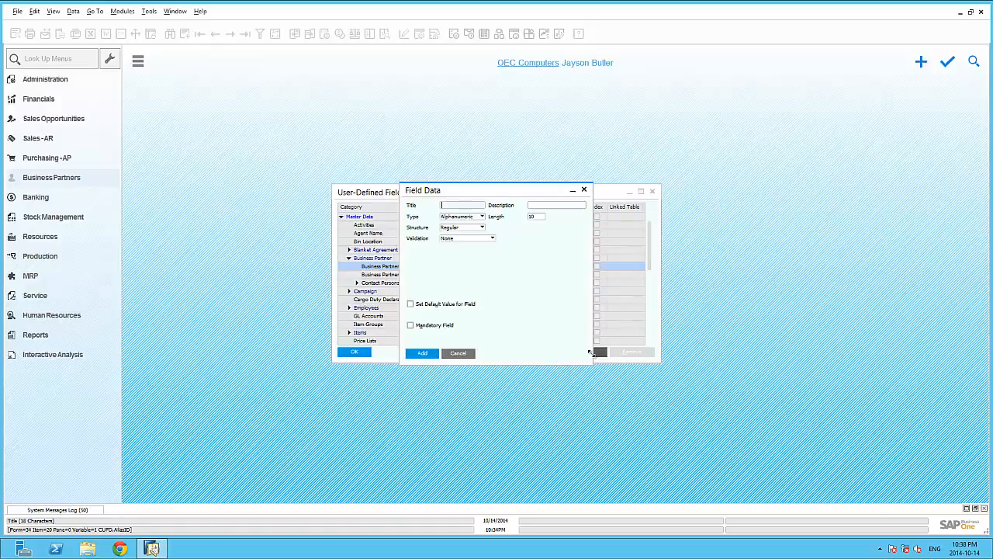
pyautogui.write('PIdCode')
pyautogui.press('Tab')
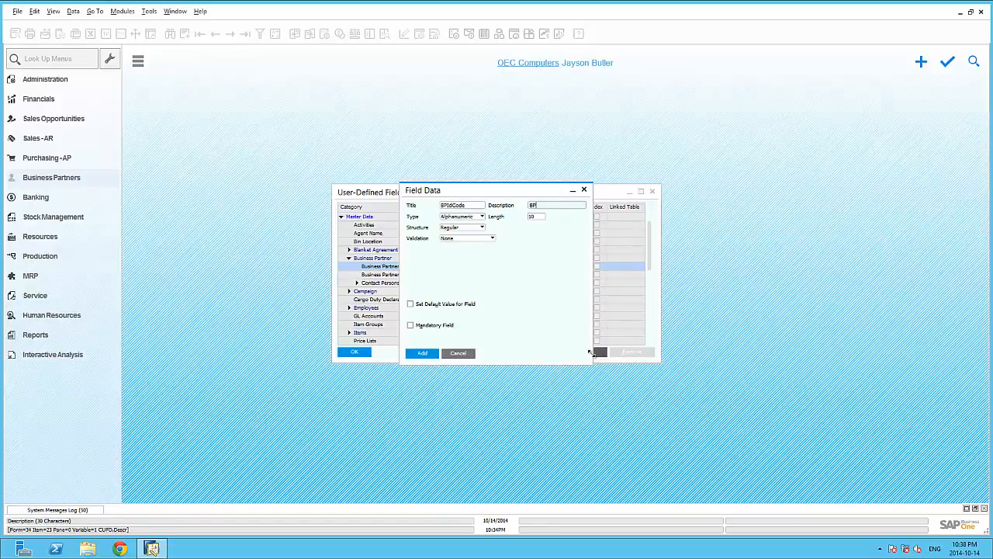
pyautogui.write('BP ID CO')
pyautogui.press('BackSpace')
pyautogui.write('ode')
pyautogui.click(475, 220)
pyautogui.click(475, 224)
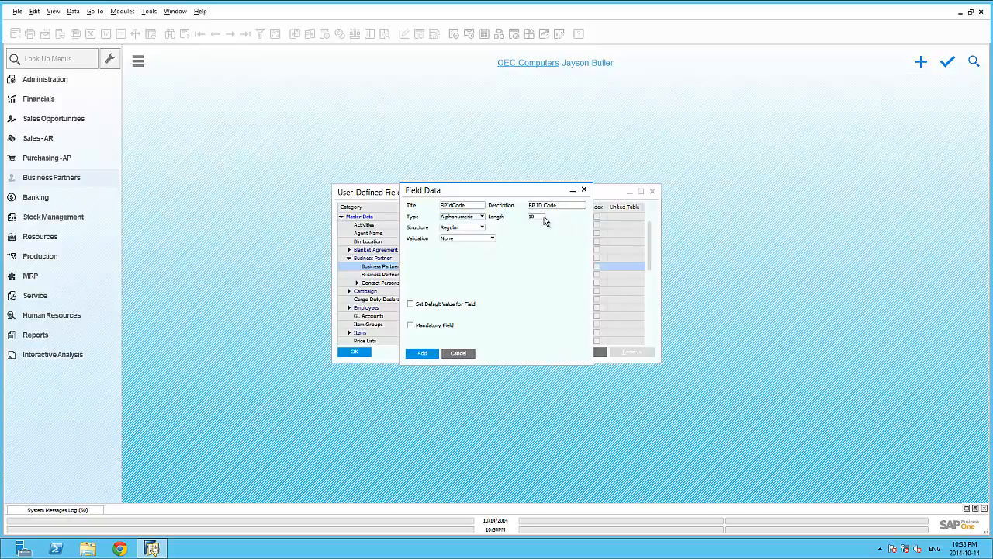
pyautogui.doubleClick(544, 216)
pyautogui.click(430, 355)
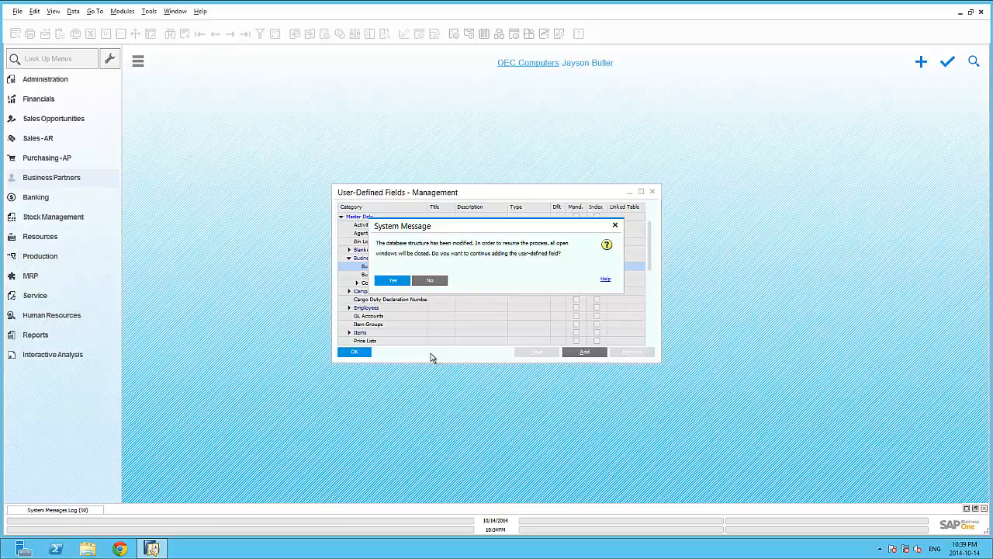
pyautogui.click(393, 281)
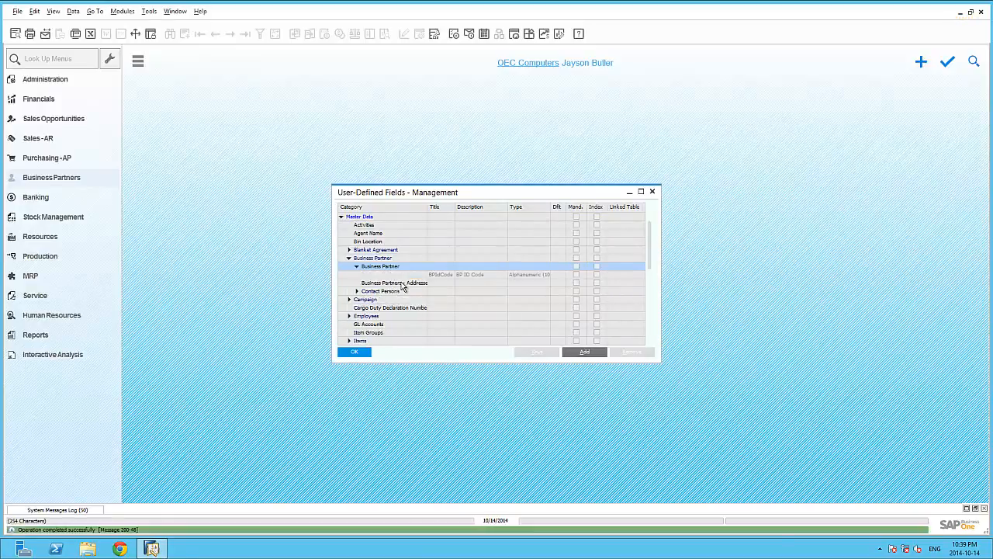
pyautogui.click(355, 353)
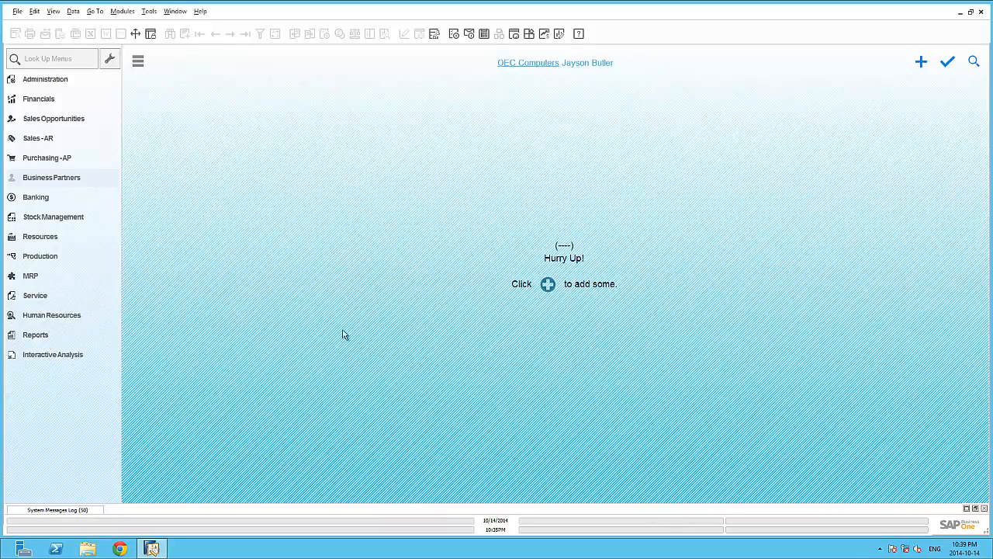
# Step: Open the Business Partner Master Data form, expand its user-defined fields pane and maximize the window
pyautogui.click(93, 180)
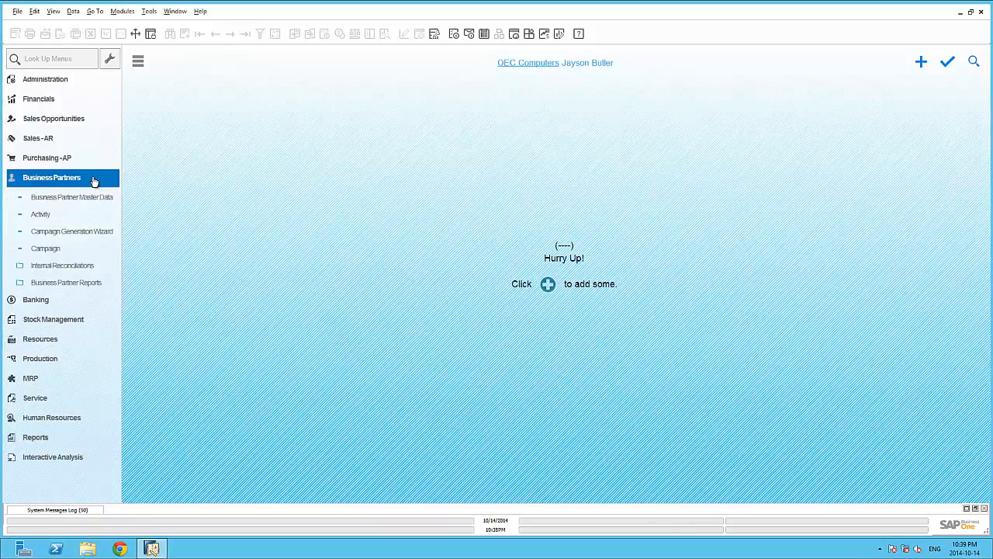
pyautogui.click(90, 198)
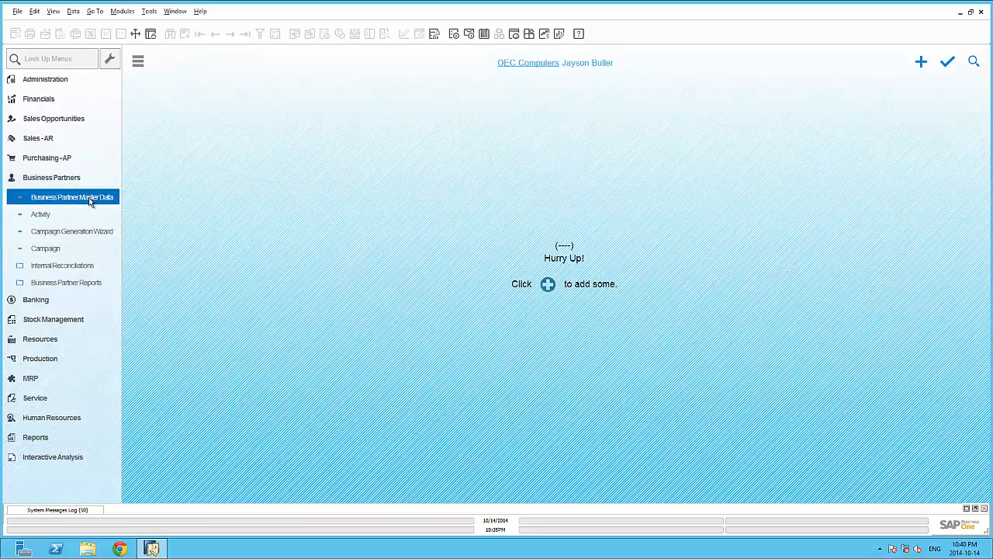
pyautogui.click(52, 11)
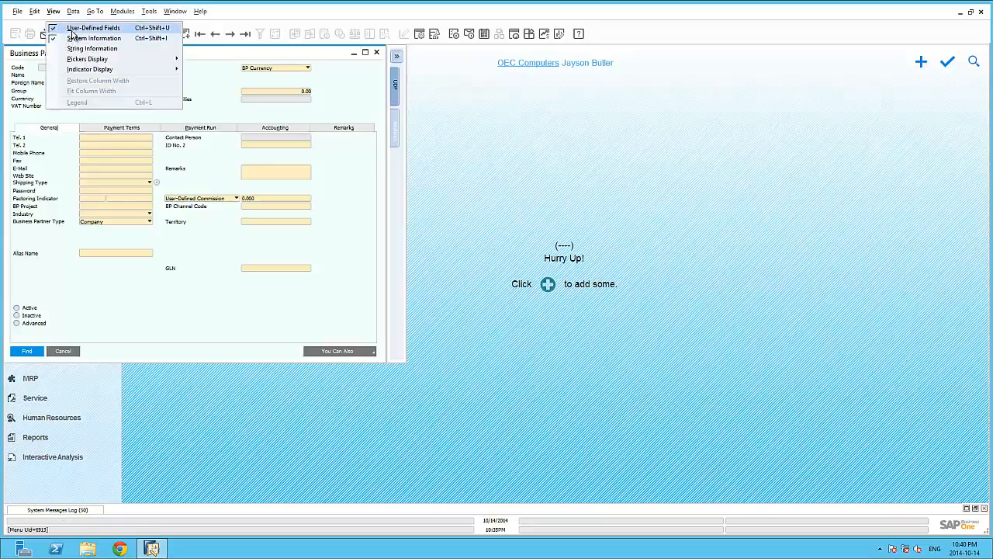
pyautogui.click(365, 75)
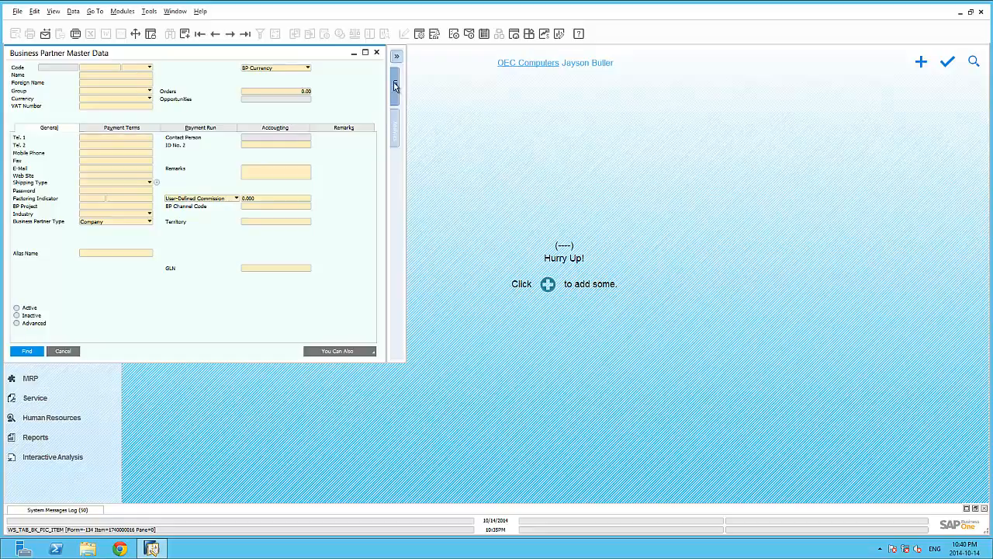
pyautogui.click(395, 84)
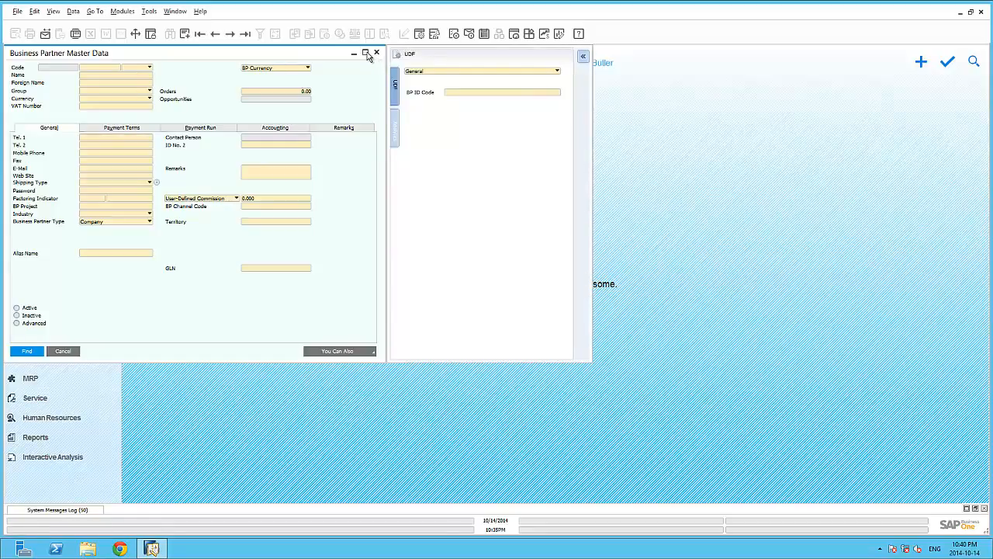
pyautogui.click(365, 53)
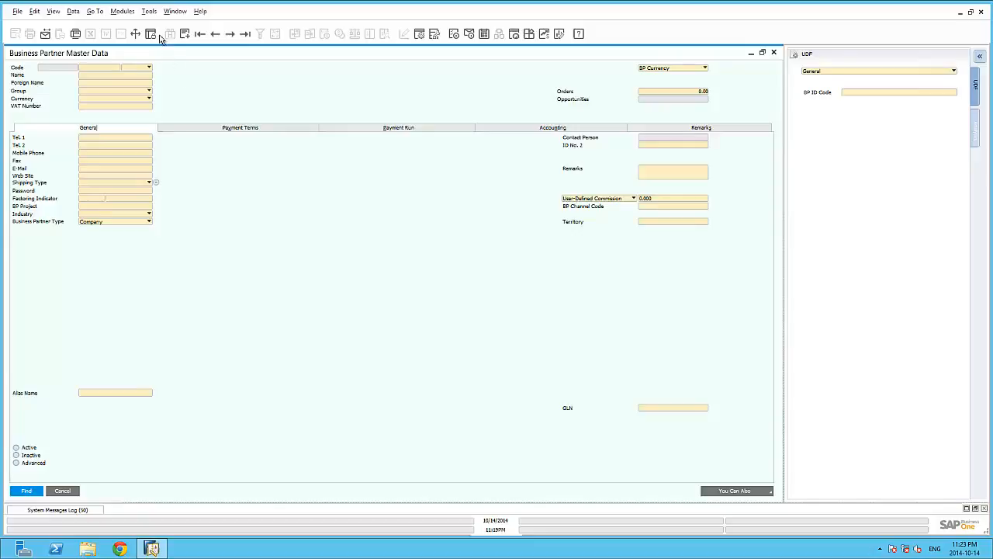
# Step: Switch the Business Partner Master Data form to UI edit mode and move the BP ID Code field directly below Territory
pyautogui.click(150, 12)
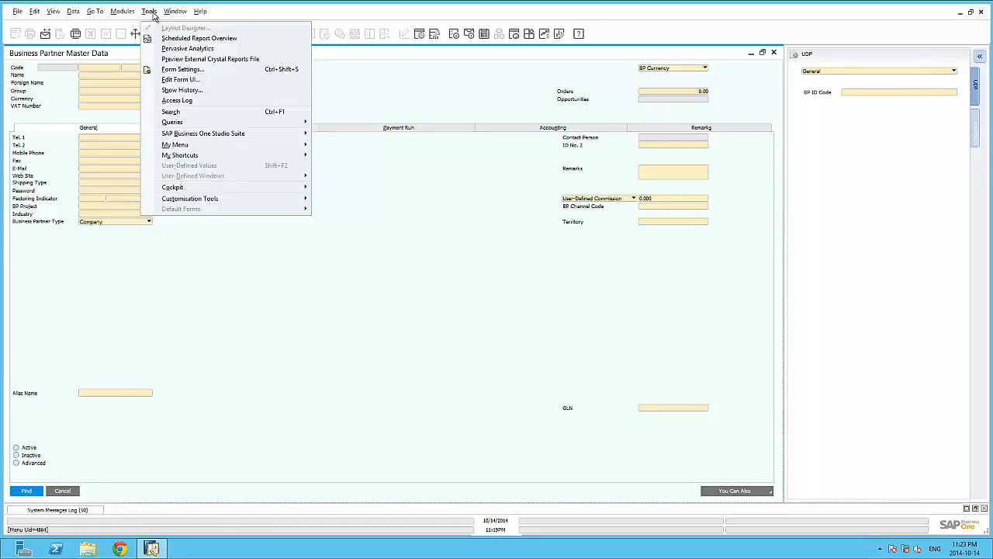
pyautogui.click(187, 81)
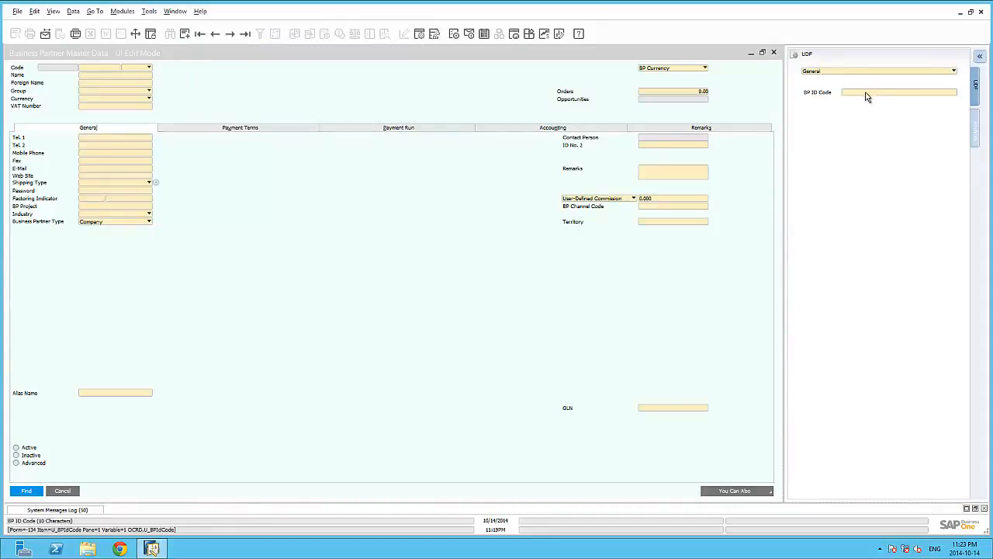
pyautogui.moveTo(866, 97); pyautogui.dragTo(628, 231)
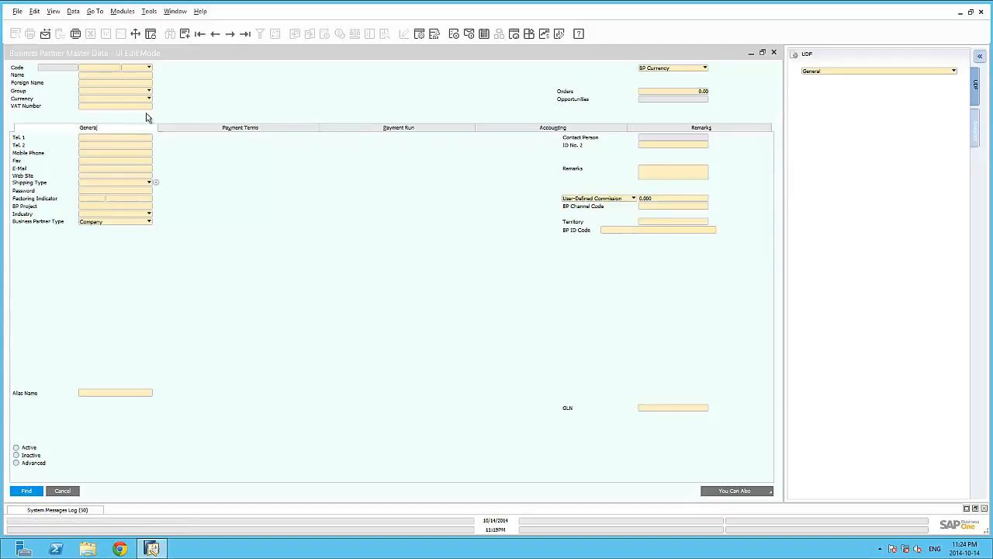
# Step: Disable the VAT Number field and hide the Foreign Name and ID No. 2 fields on the form
pyautogui.rightClick(128, 112)
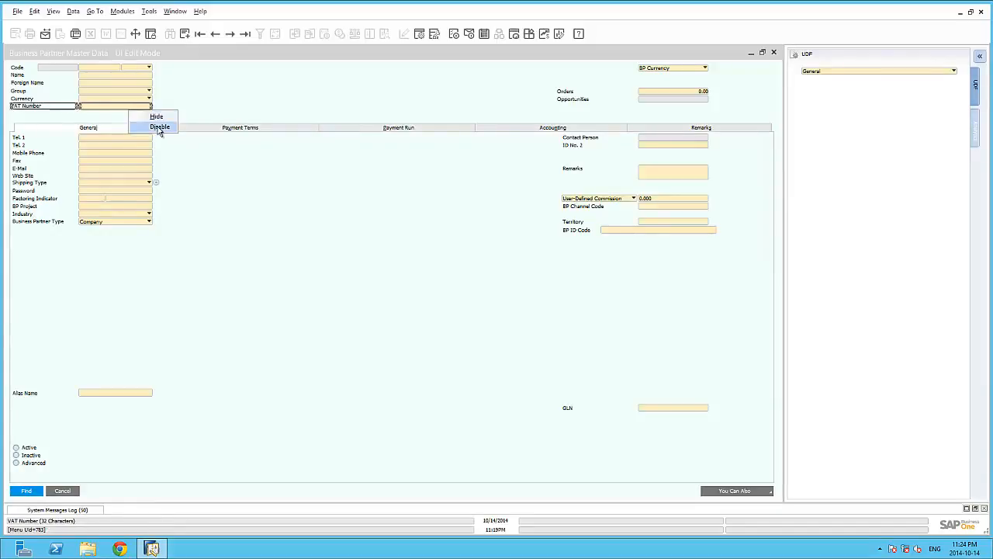
pyautogui.click(159, 126)
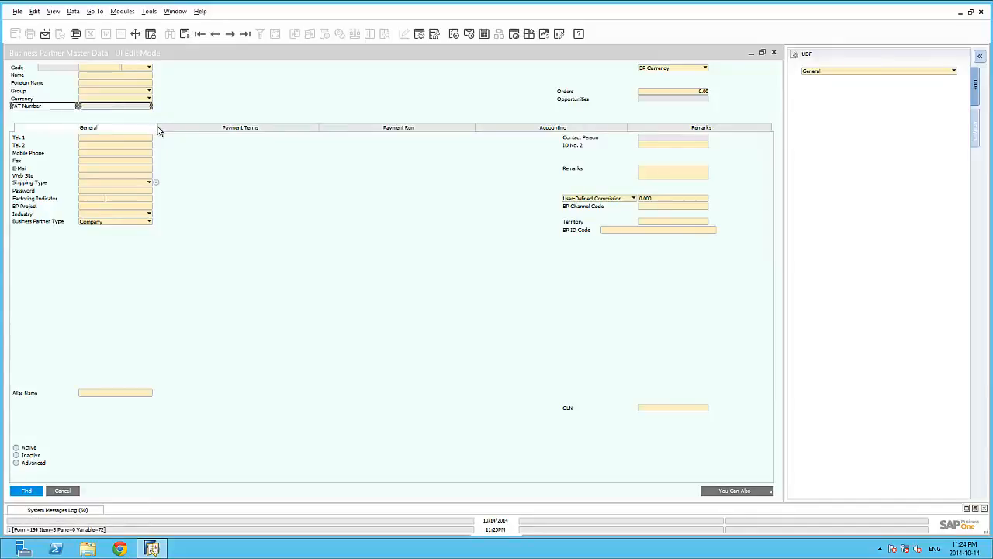
pyautogui.rightClick(114, 85)
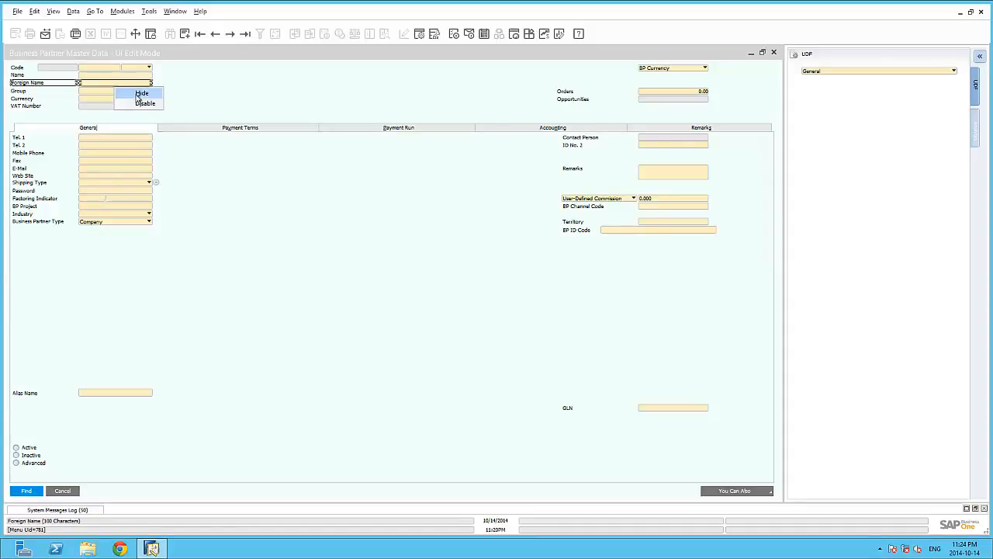
pyautogui.click(140, 94)
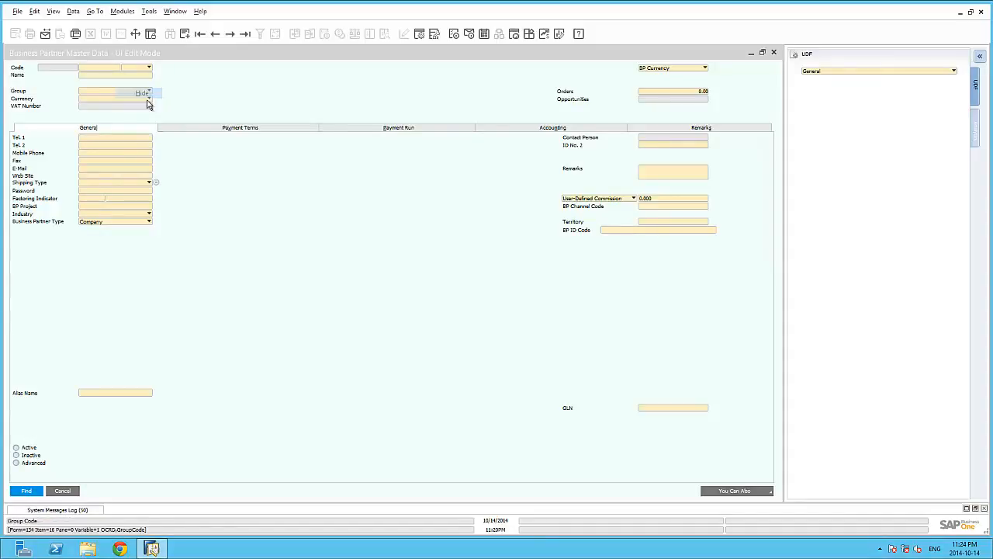
pyautogui.rightClick(660, 144)
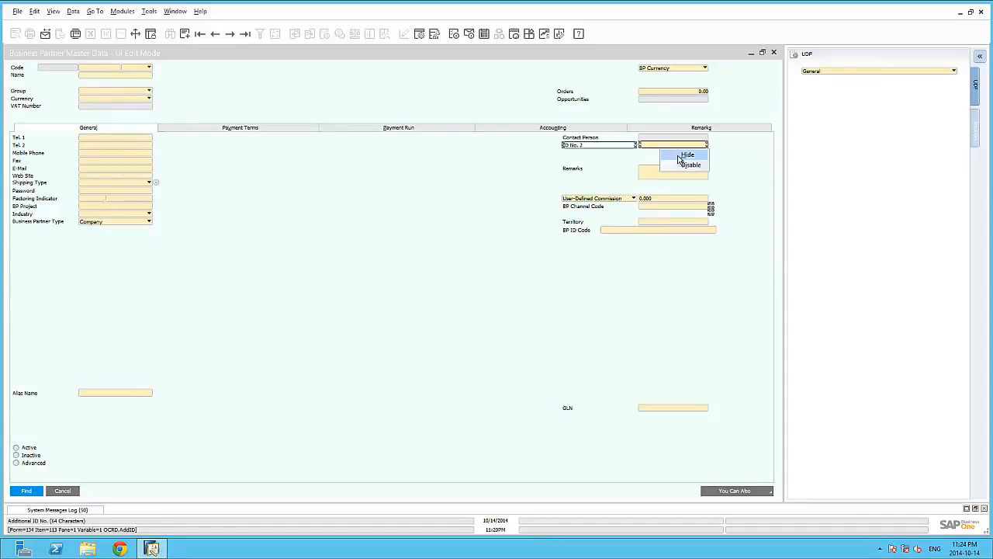
pyautogui.click(679, 156)
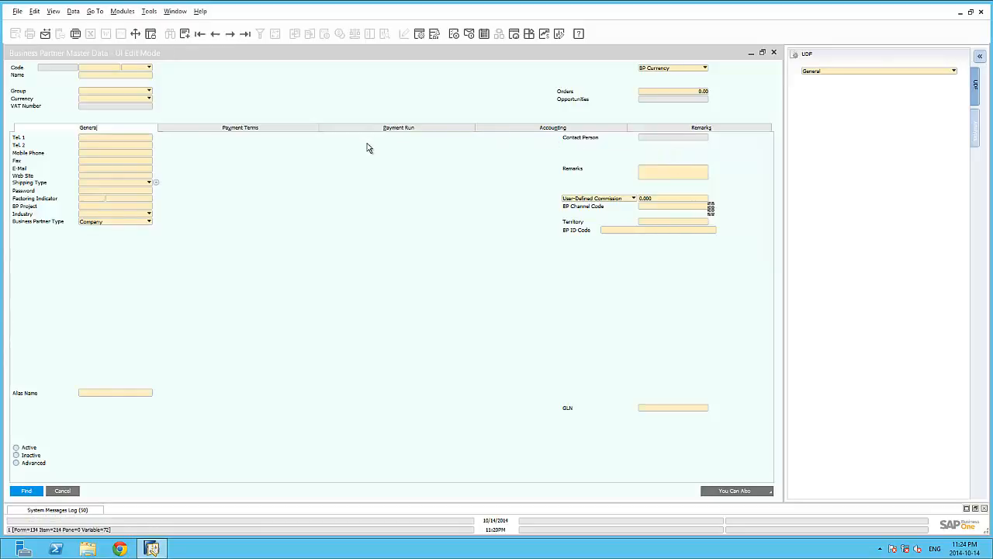
# Step: Make the Accounting section invisible in the form settings for UI elements and confirm the settings
pyautogui.click(419, 34)
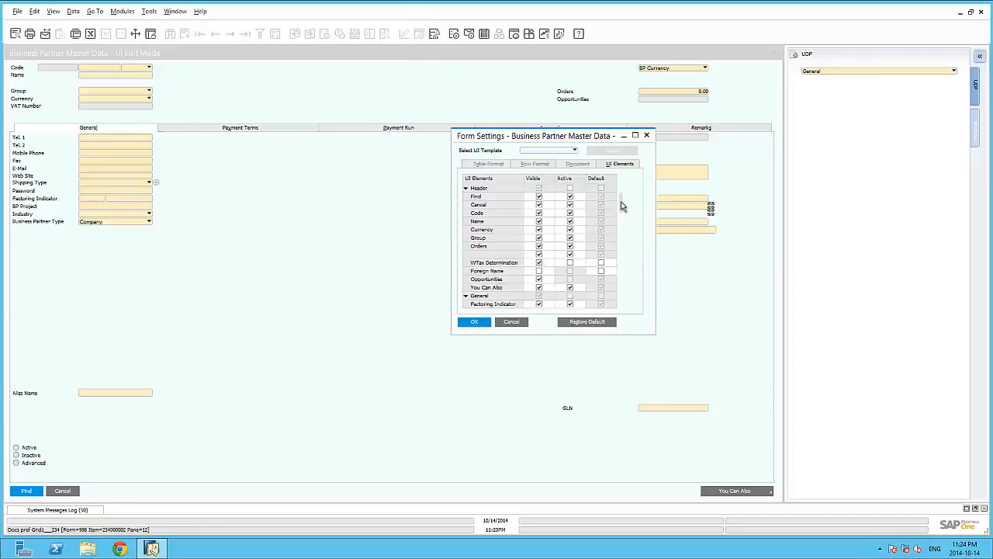
pyautogui.moveTo(620, 206); pyautogui.dragTo(621, 246)
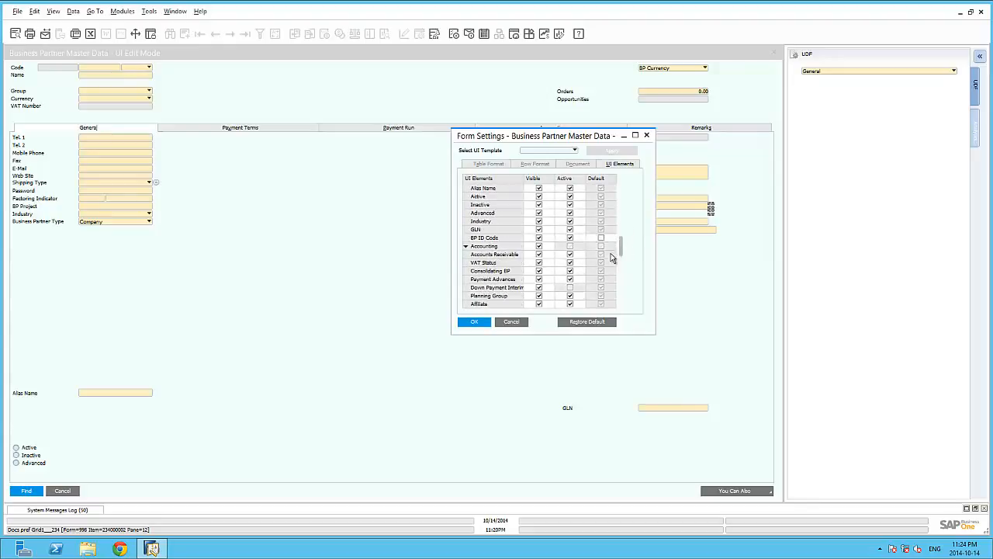
pyautogui.click(539, 246)
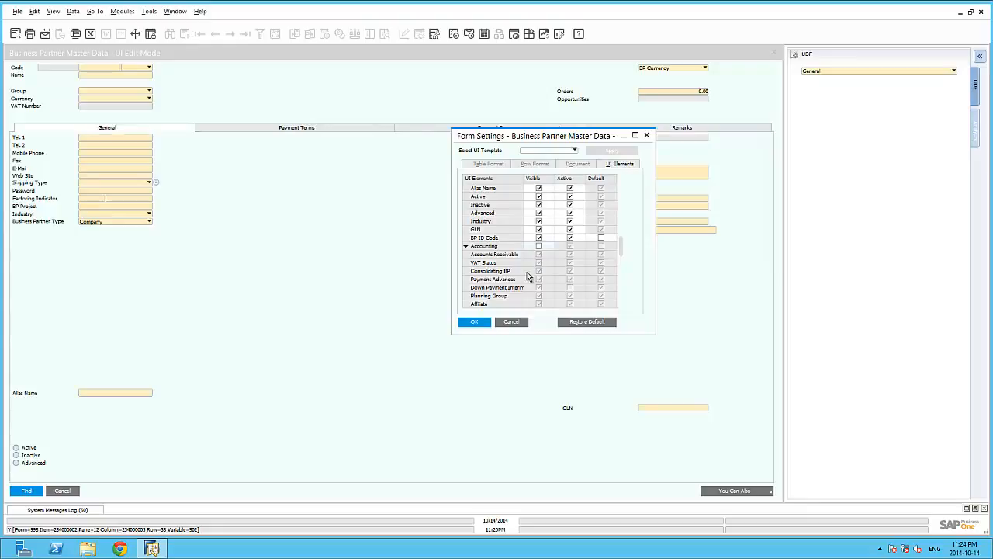
pyautogui.click(482, 322)
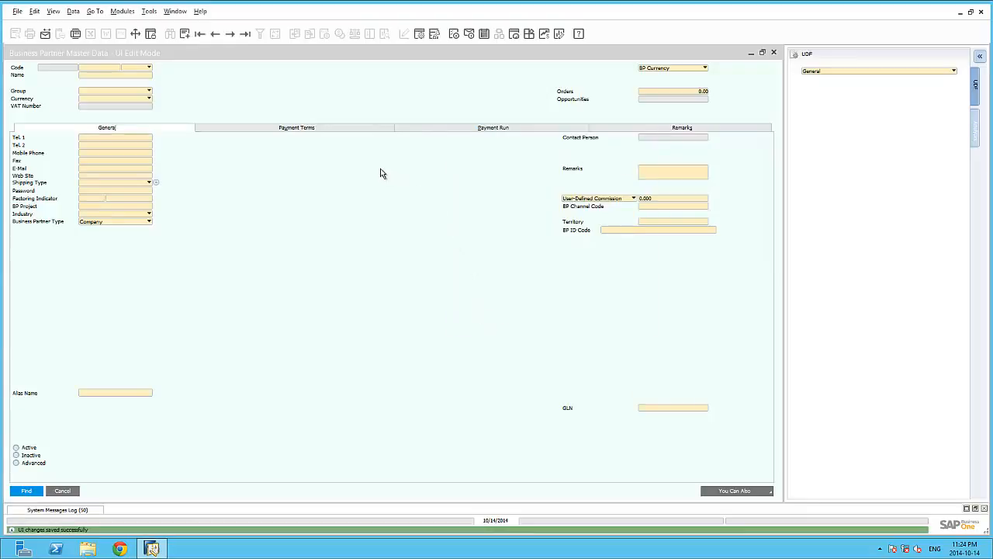
# Step: Save the form UI changes and leave UI edit mode
pyautogui.rightClick(359, 156)
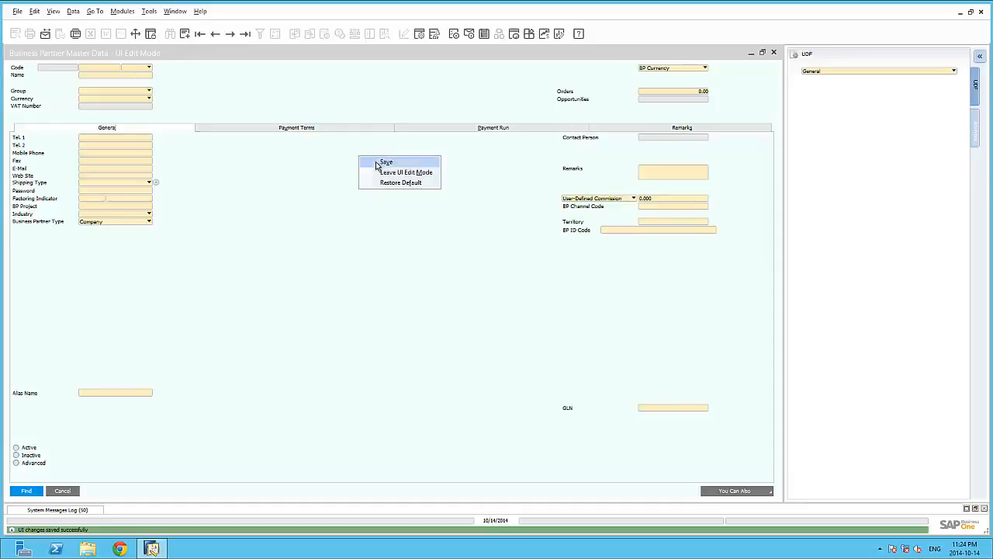
pyautogui.click(378, 163)
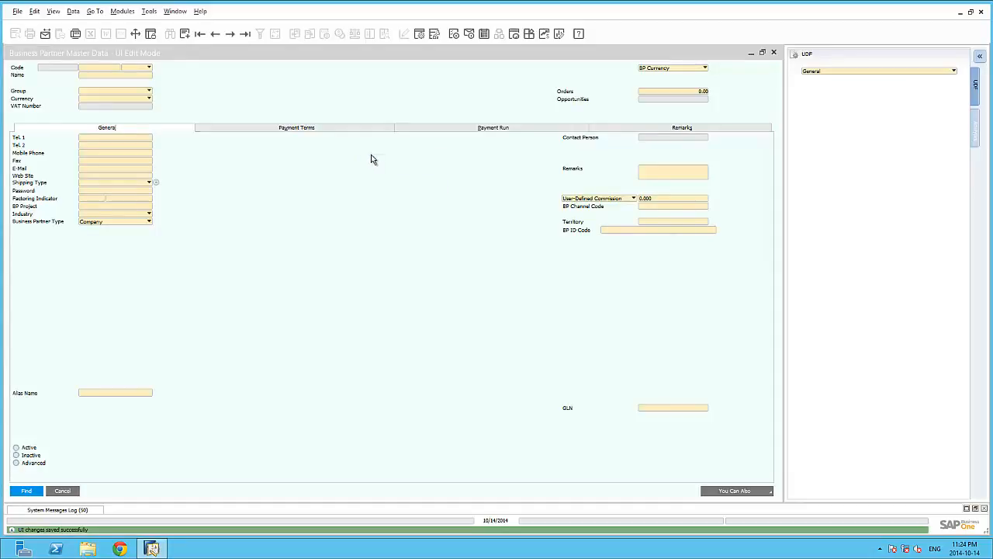
pyautogui.rightClick(372, 159)
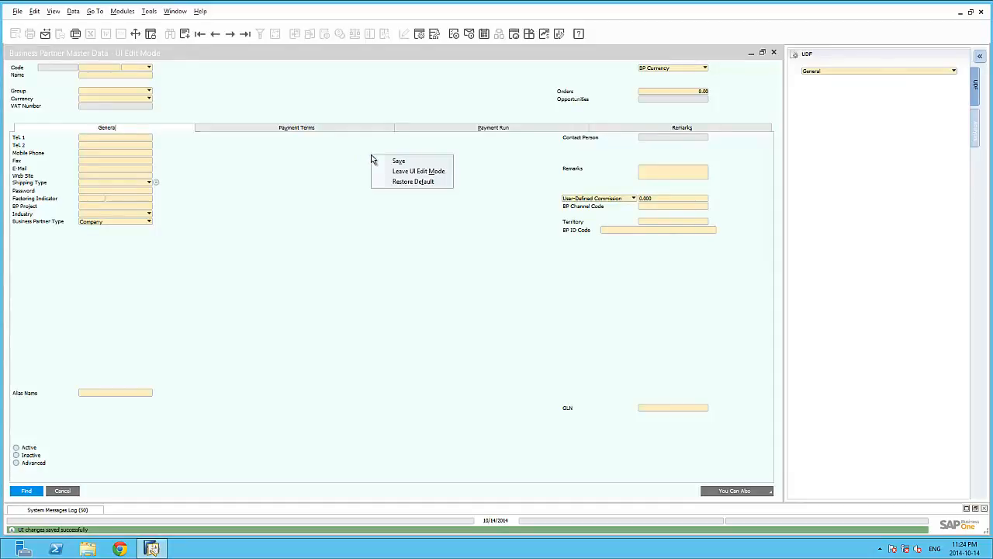
pyautogui.click(407, 171)
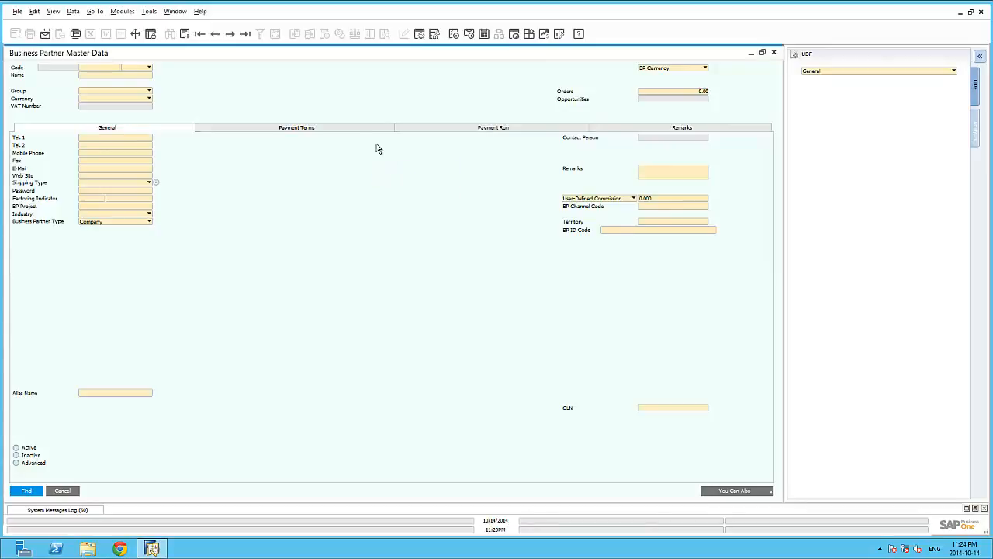
# Step: Display the first business partner record to review the customised form layout, and close the form
pyautogui.click(201, 36)
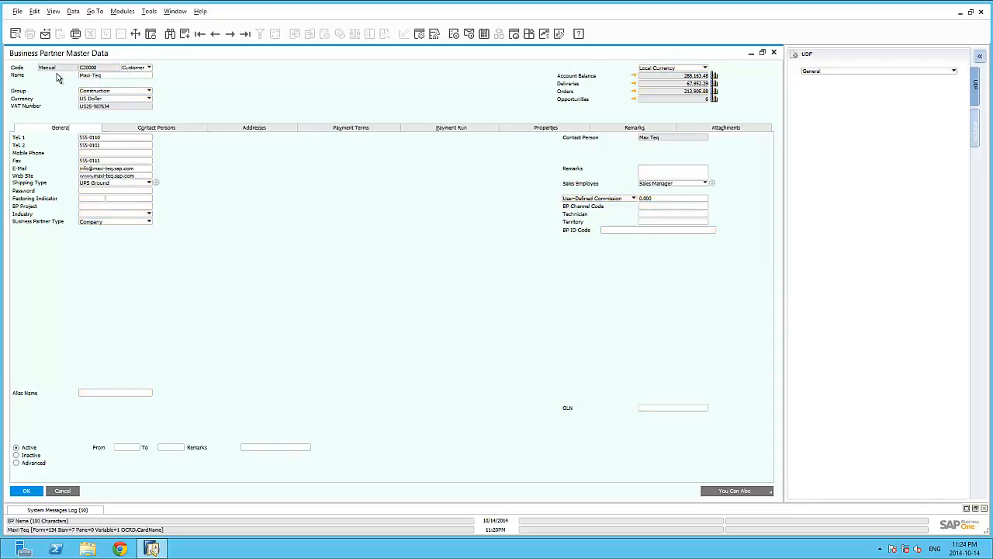
pyautogui.moveTo(108, 109)
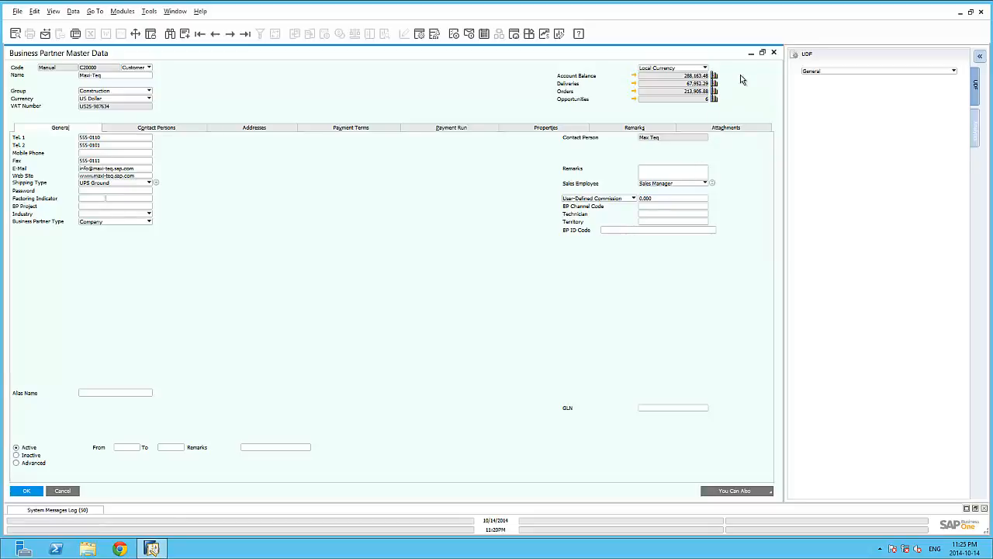
pyautogui.click(774, 54)
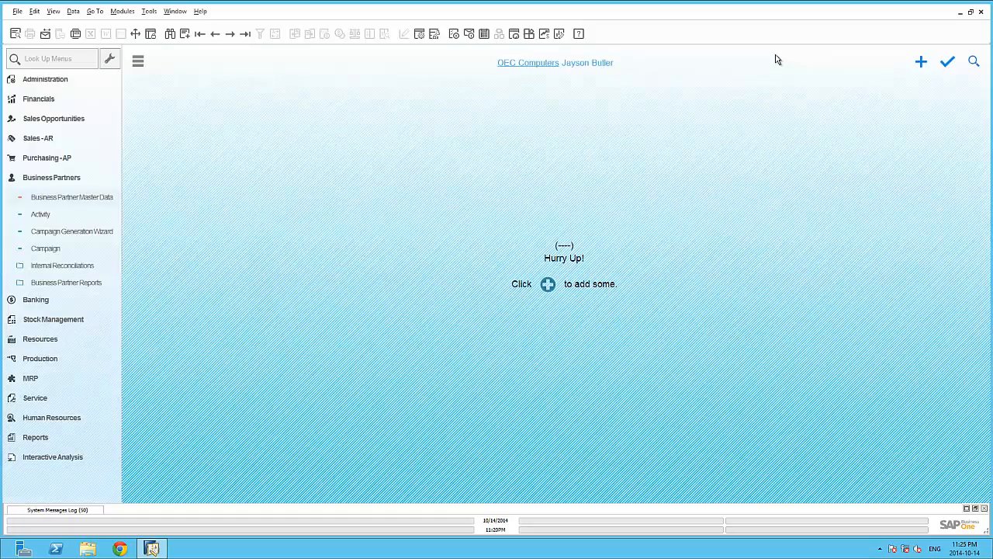
# Step: Open UI Configuration Template from the Administration utilities and inspect the forms and assigned users of the MyUI template
pyautogui.click(79, 81)
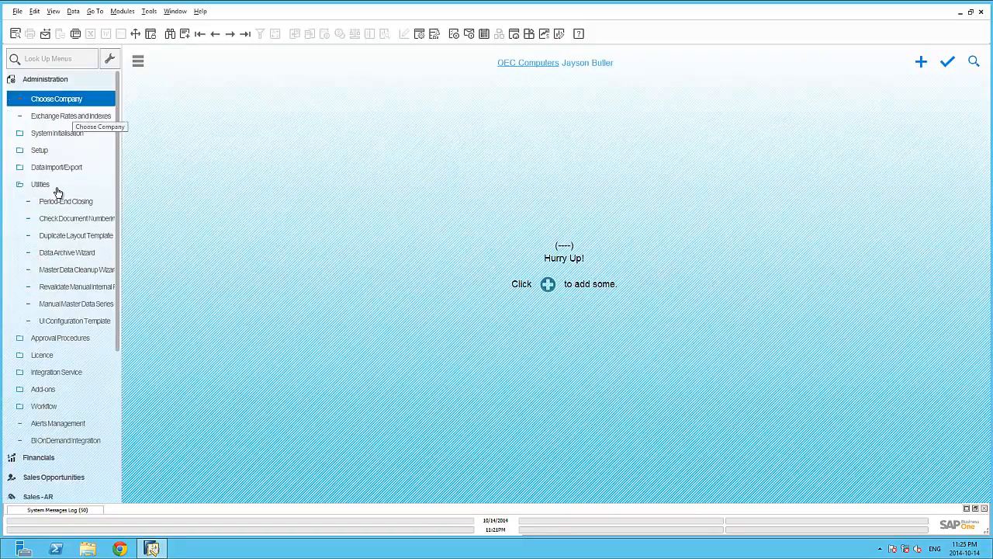
pyautogui.click(83, 321)
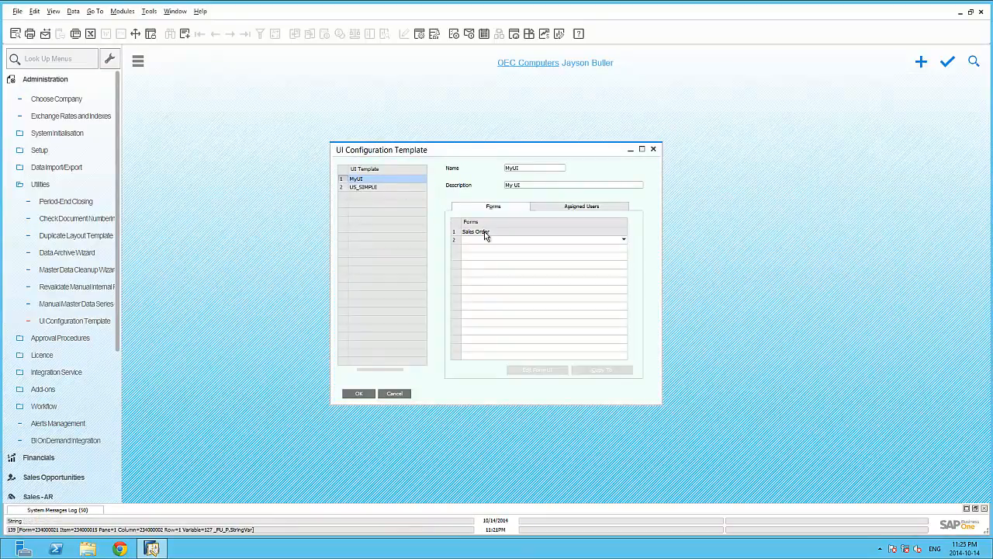
pyautogui.click(582, 208)
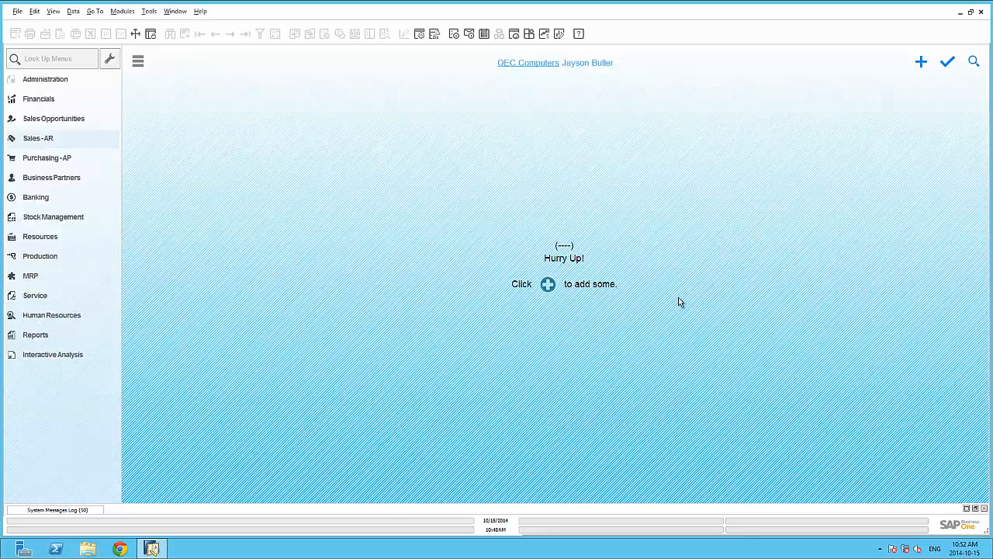
# Step: Open a new AR Invoice, choose Earthshaker Corporation as the customer and go to the document date
pyautogui.click(72, 145)
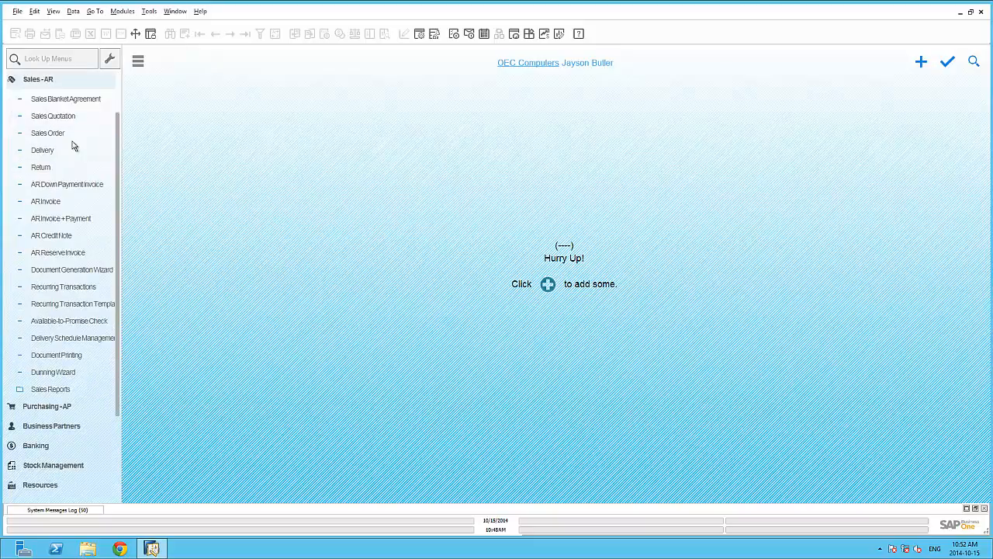
pyautogui.click(71, 202)
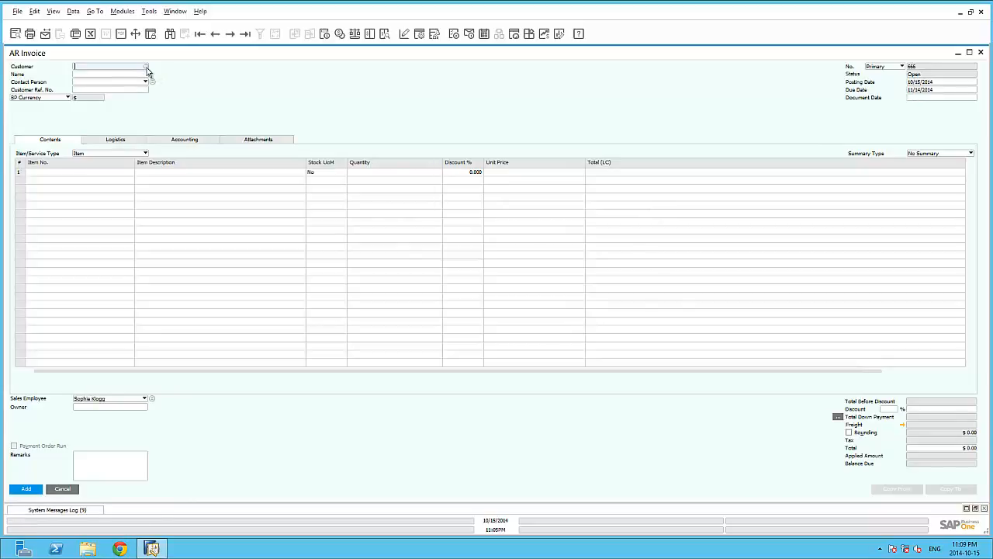
pyautogui.click(146, 67)
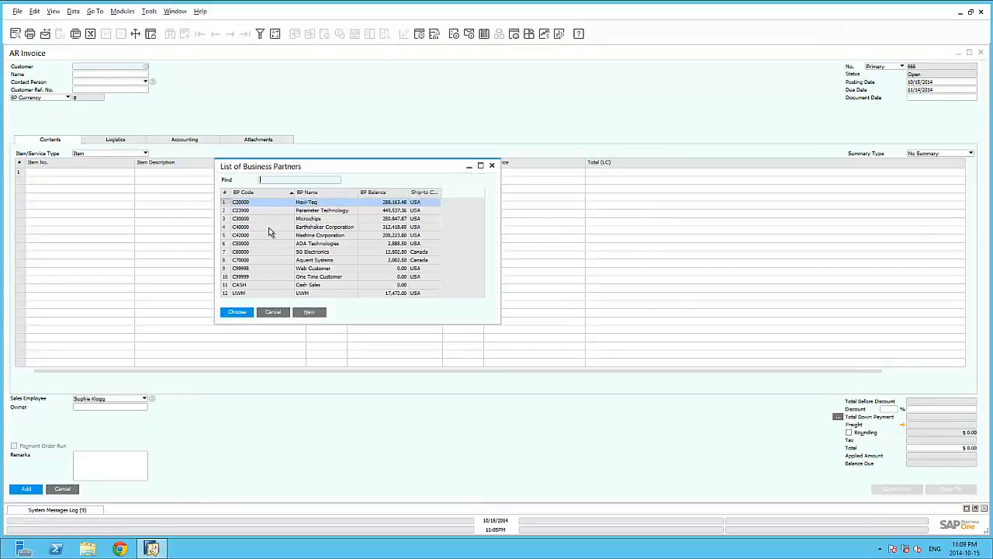
pyautogui.click(269, 228)
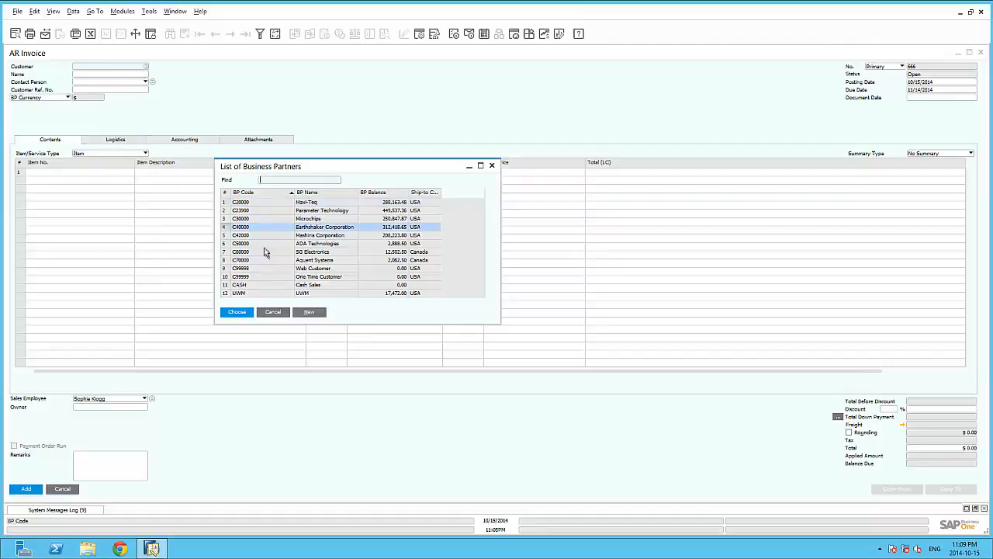
pyautogui.click(244, 313)
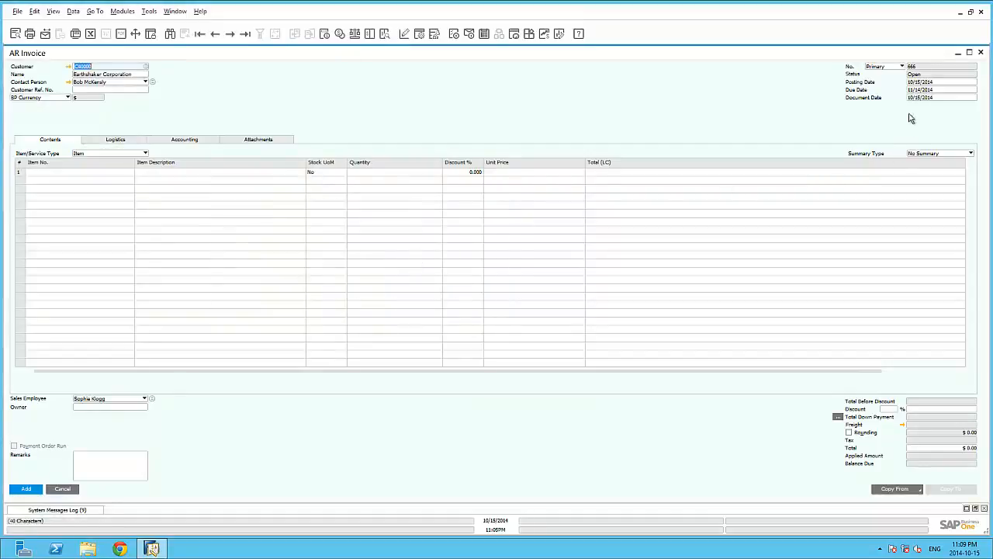
pyautogui.click(936, 97)
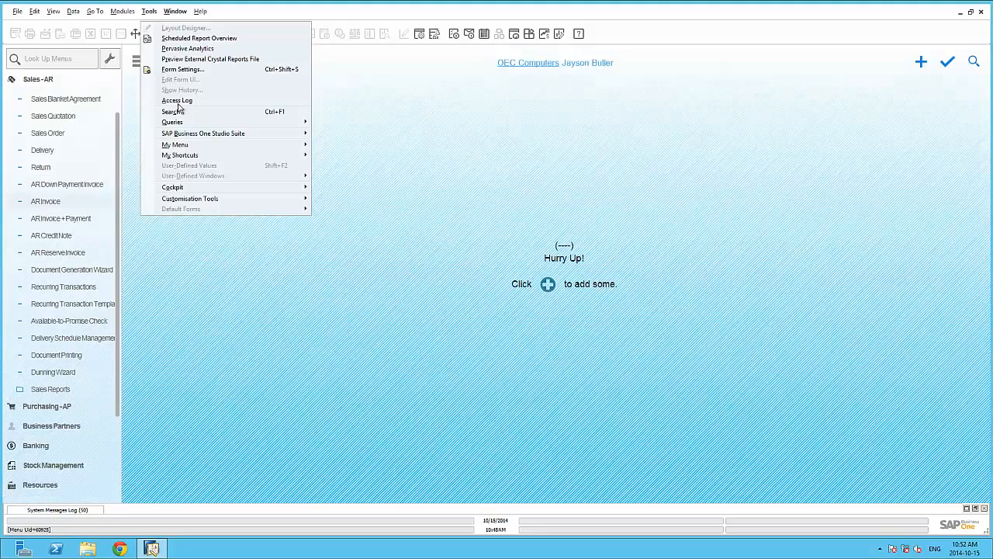
# Step: Open the Blank Date query from the FMS category in Query Manager, examine its SQL statement and close both windows
pyautogui.moveTo(221, 124)
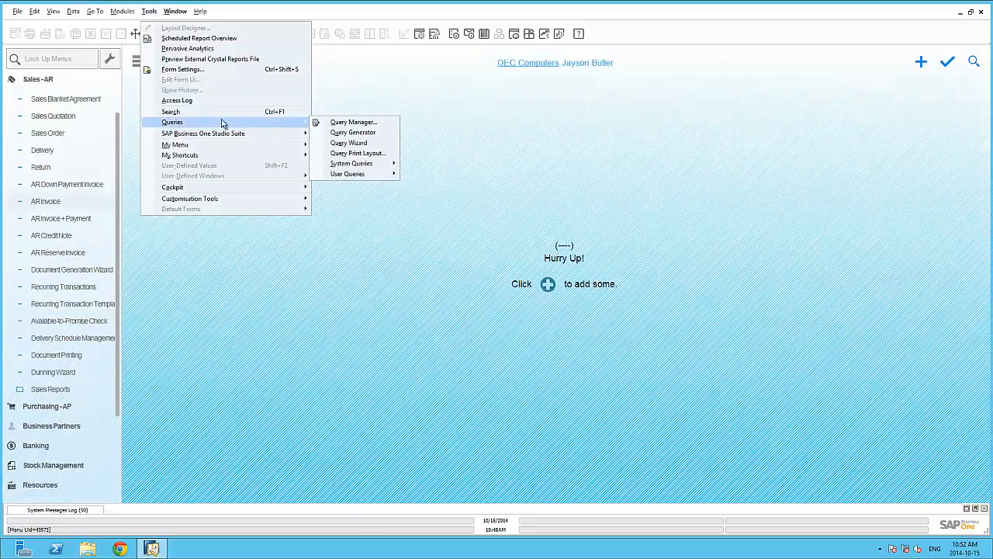
pyautogui.click(341, 122)
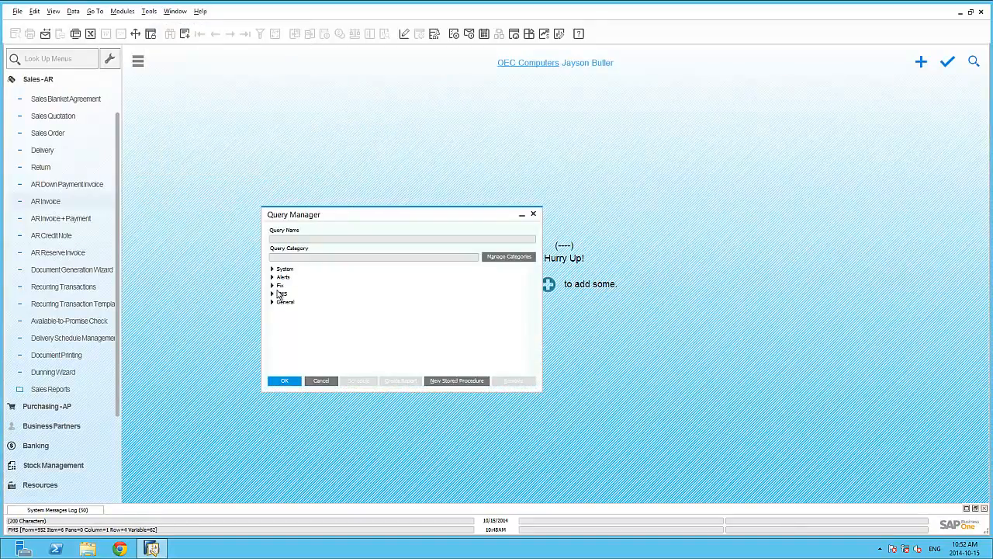
pyautogui.click(272, 295)
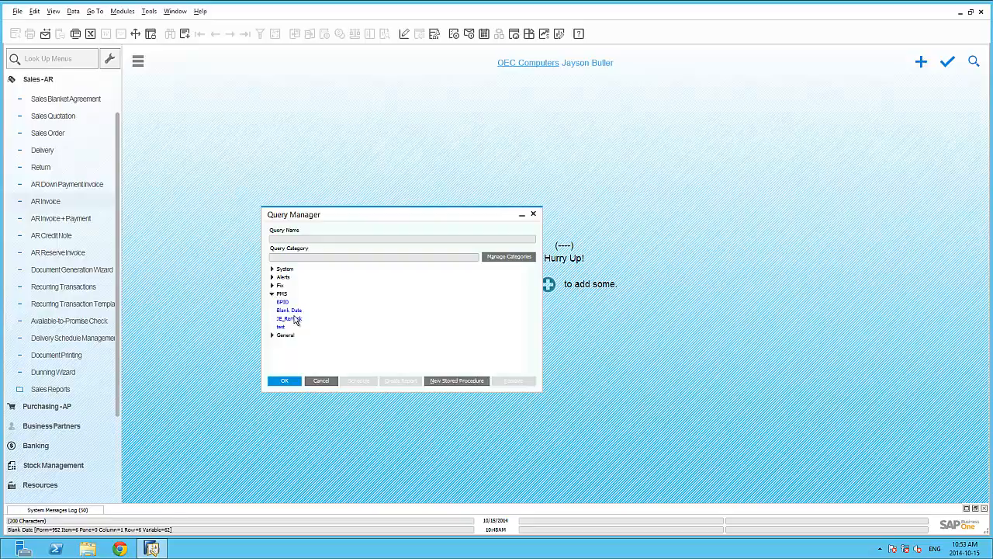
pyautogui.click(296, 311)
pyautogui.doubleClick(295, 313)
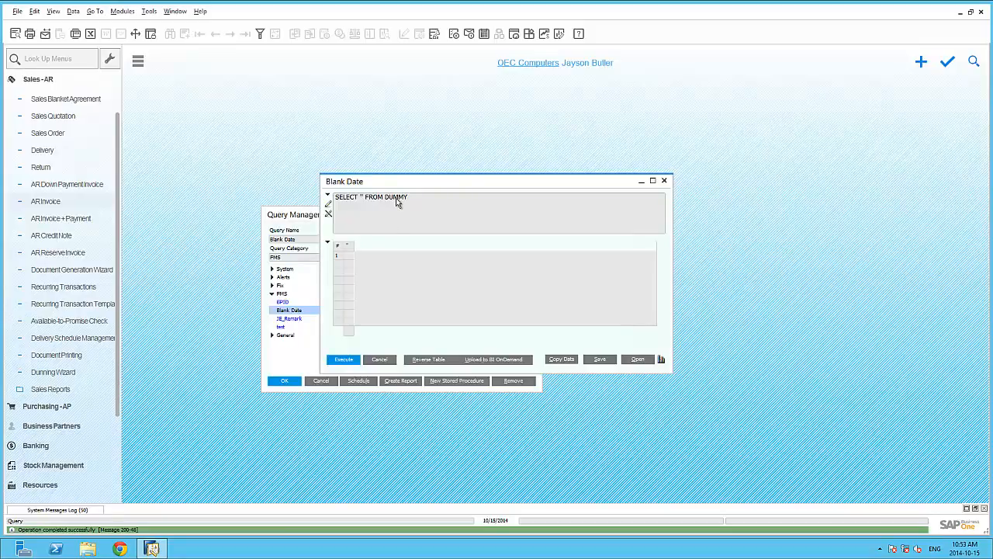
pyautogui.click(380, 359)
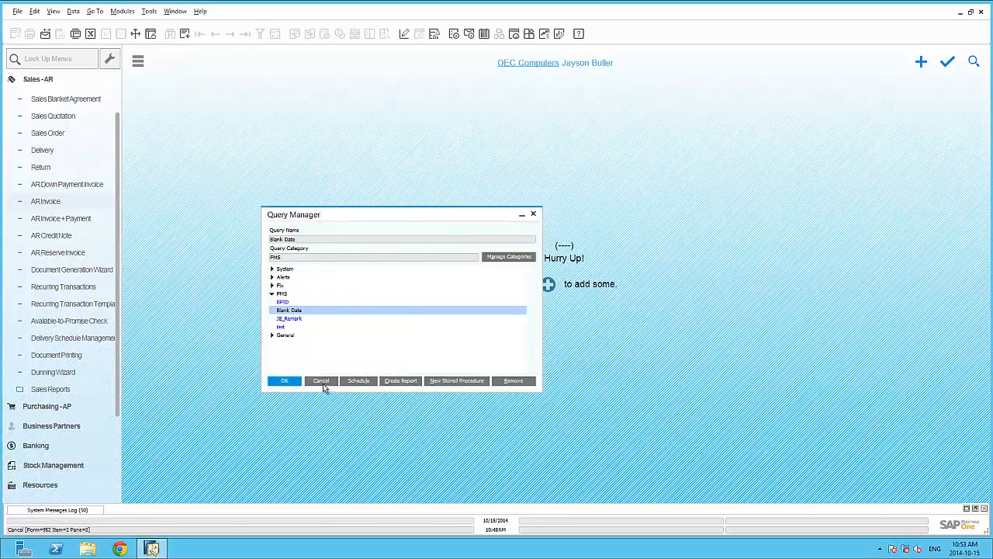
pyautogui.click(323, 382)
# Step: Open a new AR Invoice and assign the Blank Date saved query from the FMS category to the document date's user-defined values
pyautogui.click(85, 202)
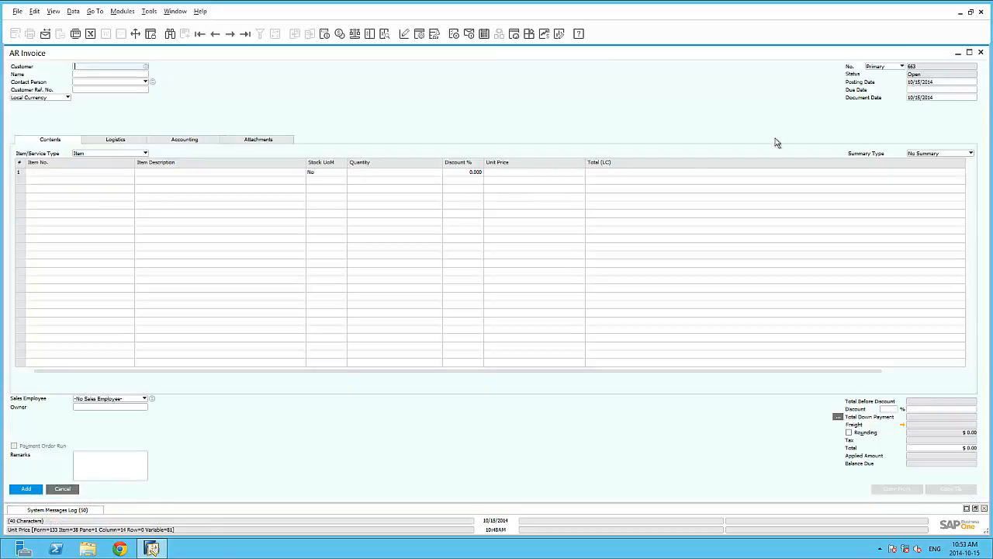
pyautogui.click(937, 99)
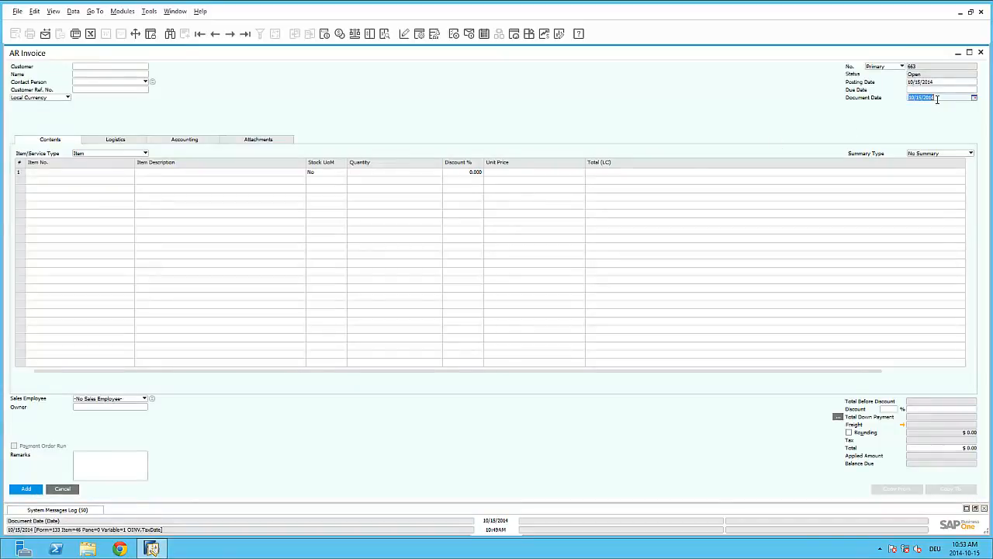
pyautogui.hotkey('alt', 'shift', 'F2')
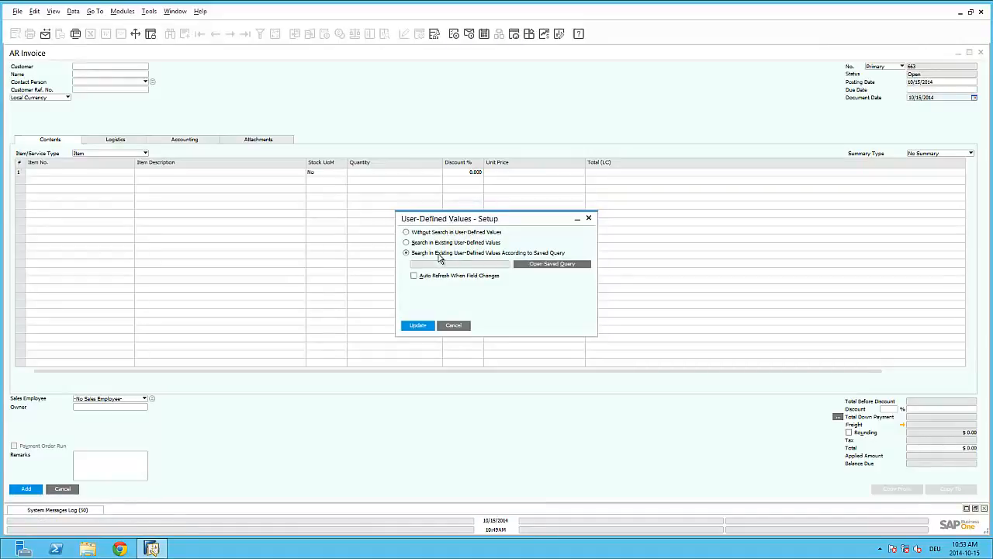
pyautogui.click(553, 264)
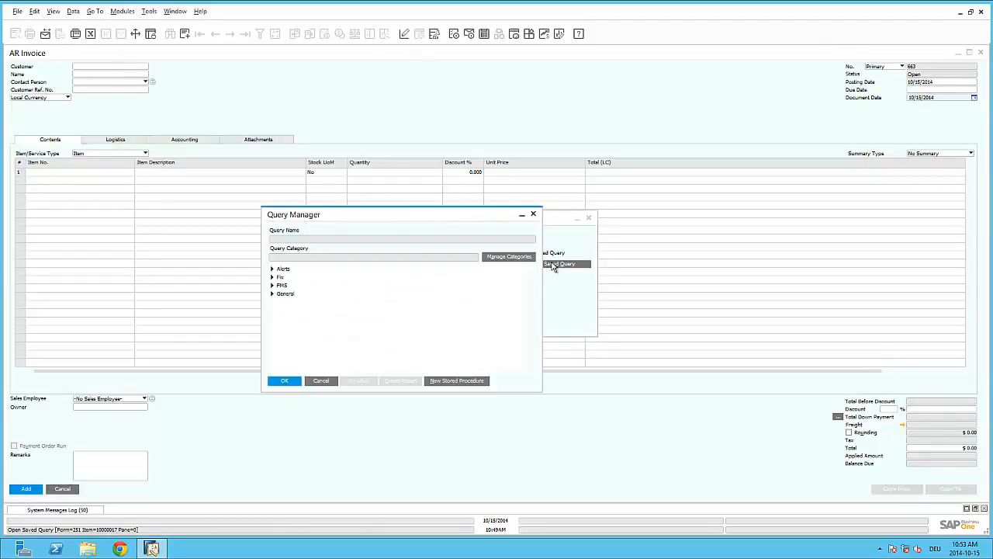
pyautogui.click(273, 288)
pyautogui.doubleClick(284, 302)
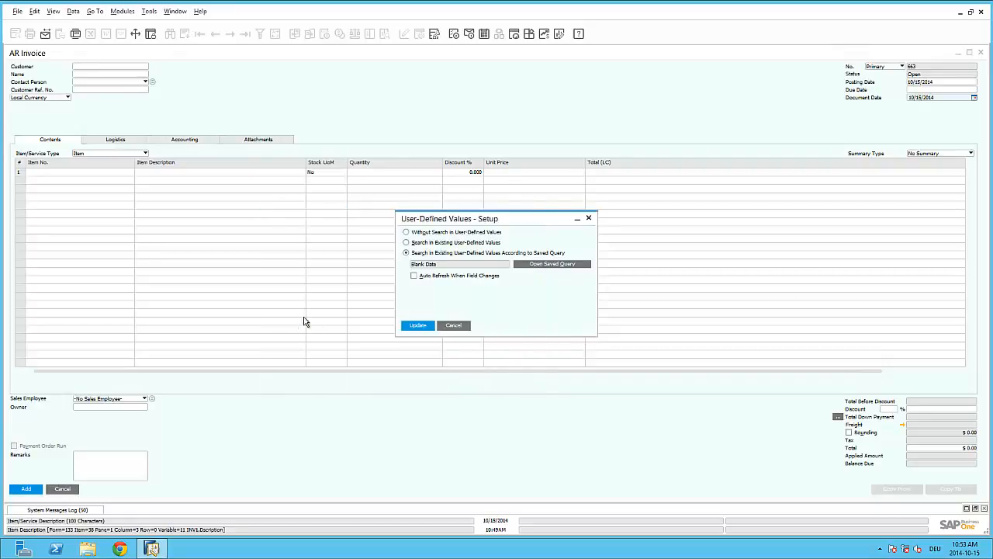
# Step: Turn on auto refresh for the document date query when Customer/Supplier No. changes, and save the setup
pyautogui.click(414, 276)
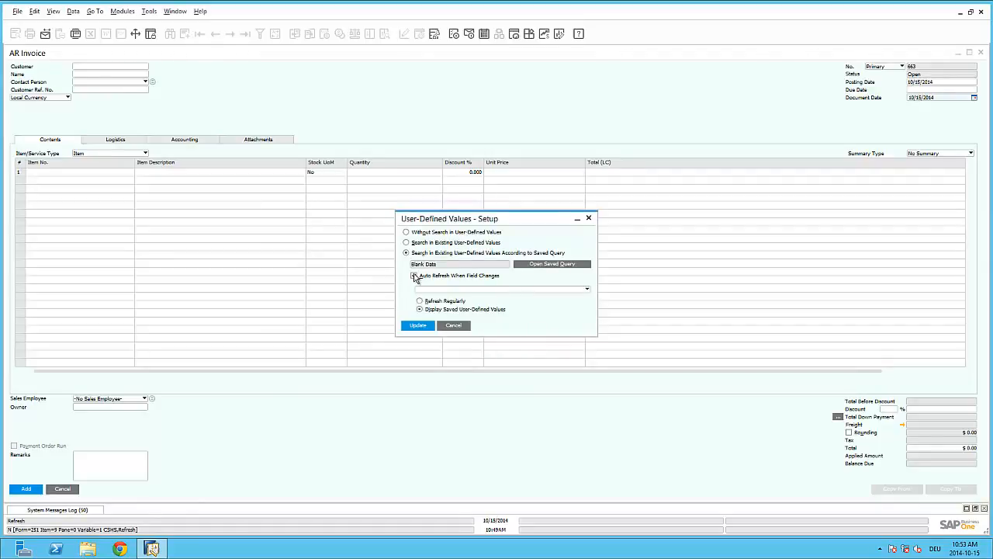
pyautogui.click(433, 290)
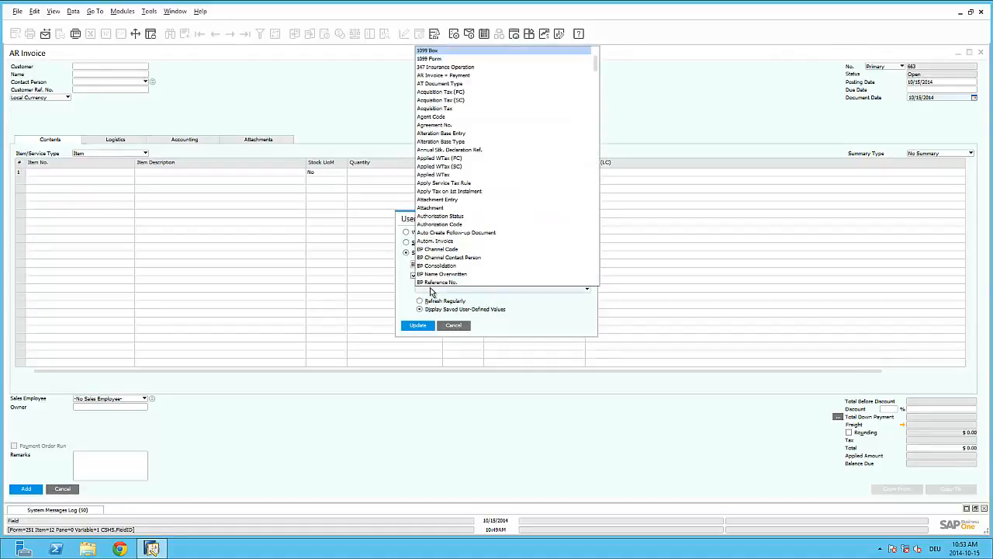
pyautogui.press('c')
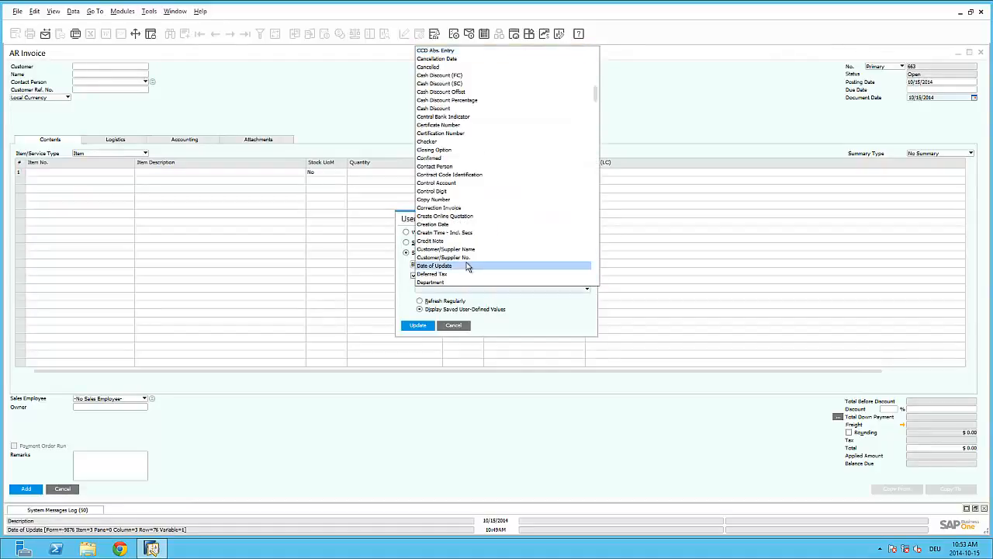
pyautogui.click(462, 257)
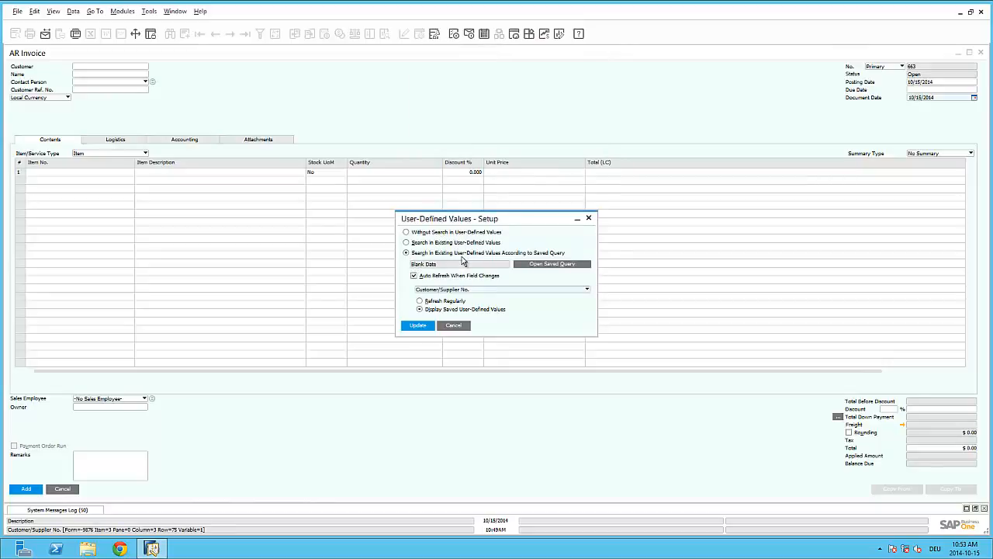
pyautogui.click(420, 327)
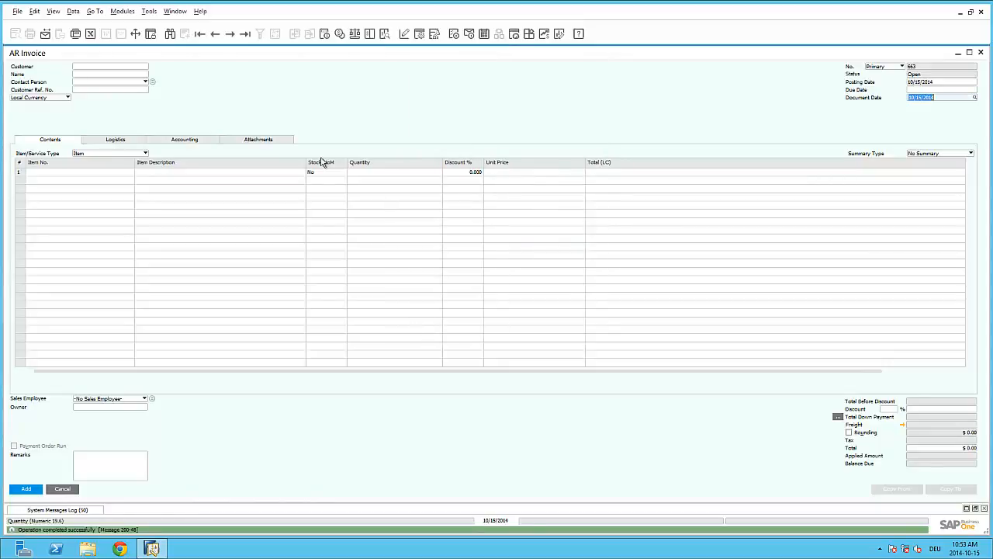
# Step: Choose Earthshaker Corporation as the invoice customer and enter 10/15/2014 as the document date
pyautogui.click(110, 67)
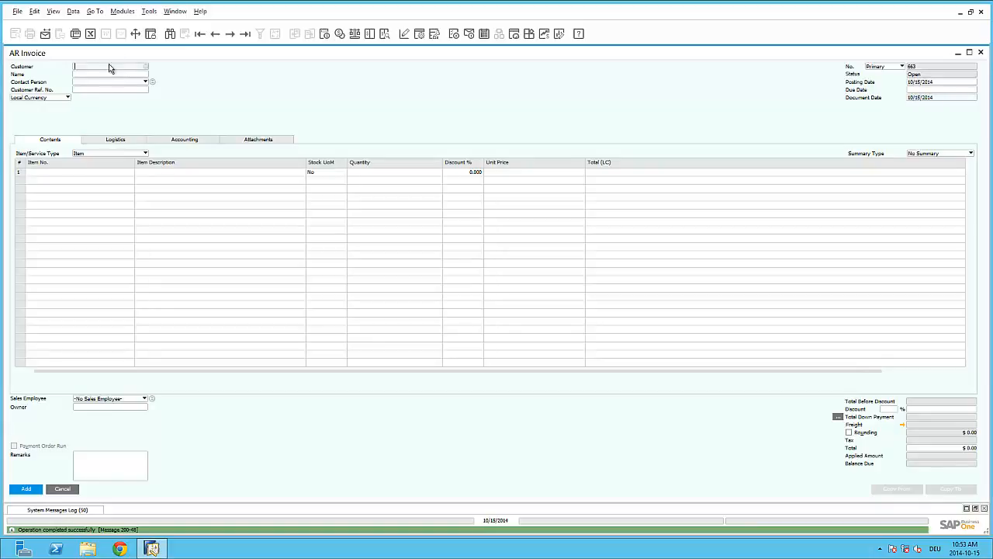
pyautogui.click(149, 68)
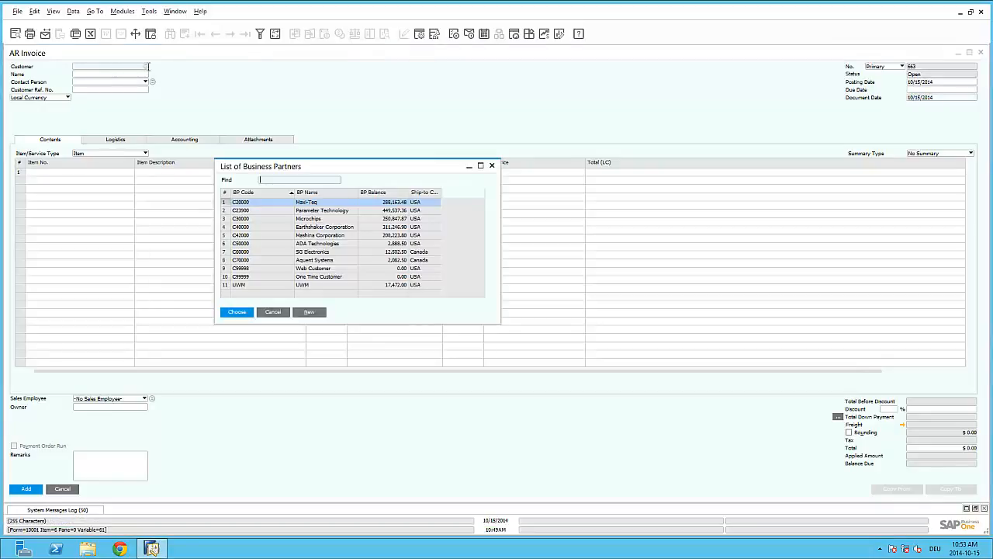
pyautogui.click(267, 226)
pyautogui.press('Return')
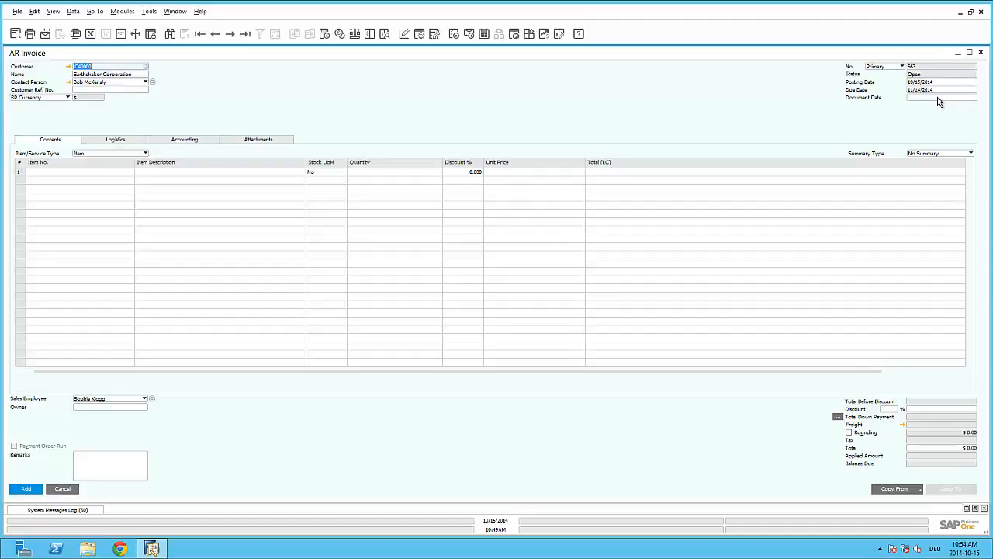
pyautogui.click(938, 97)
pyautogui.write('10/15/2014')
# Step: Show the invoice's accounting details, examine the BP ID Code field in the customer's master data, and close the master data form
pyautogui.click(184, 142)
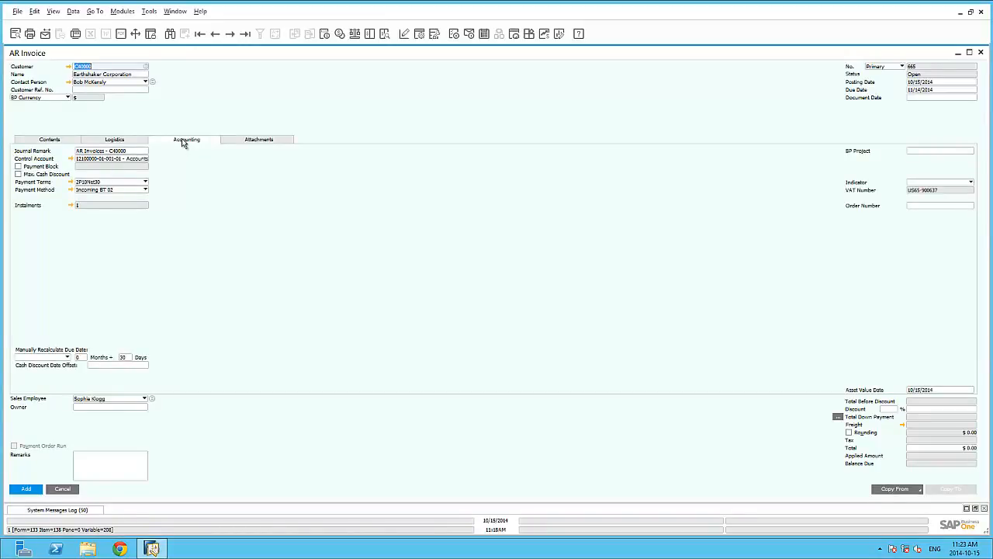
pyautogui.click(69, 66)
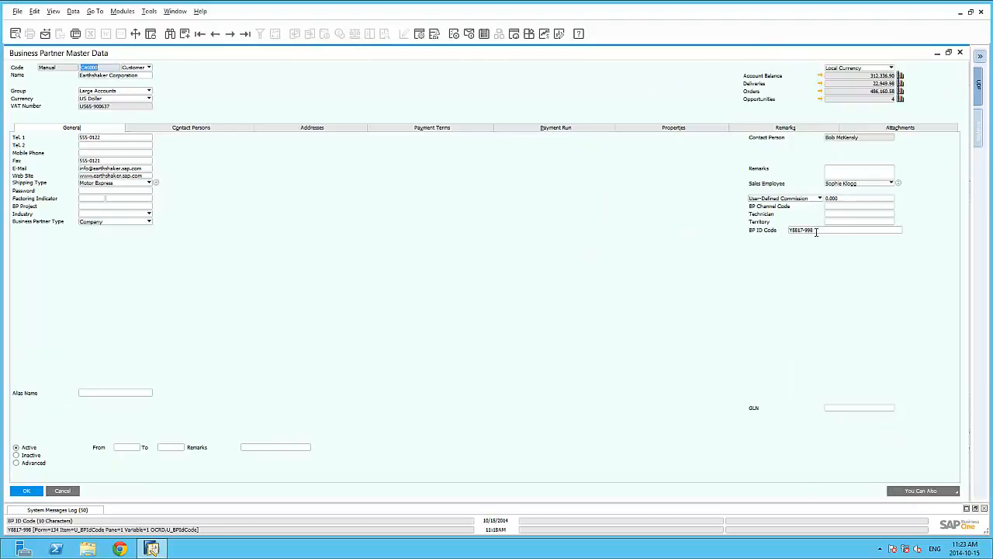
pyautogui.click(815, 232)
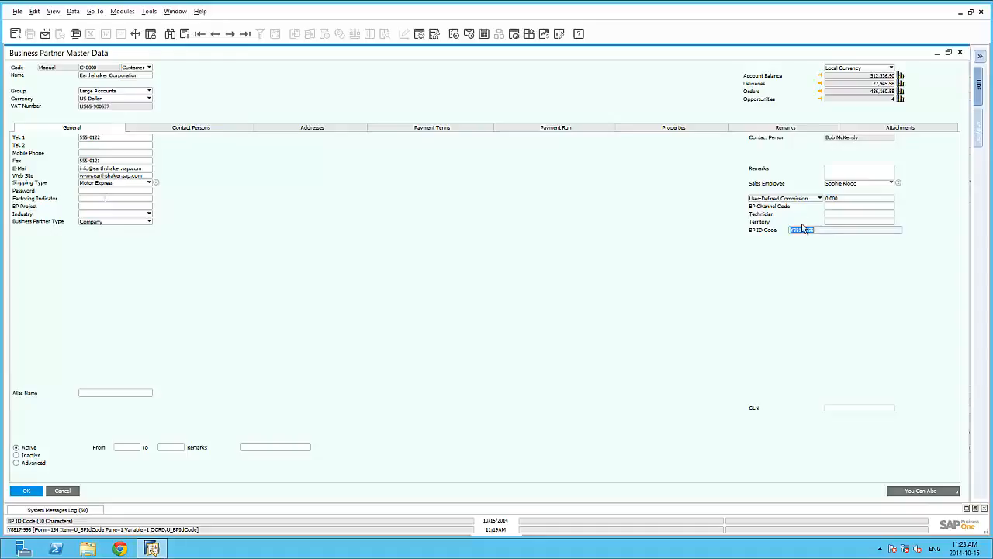
pyautogui.click(53, 12)
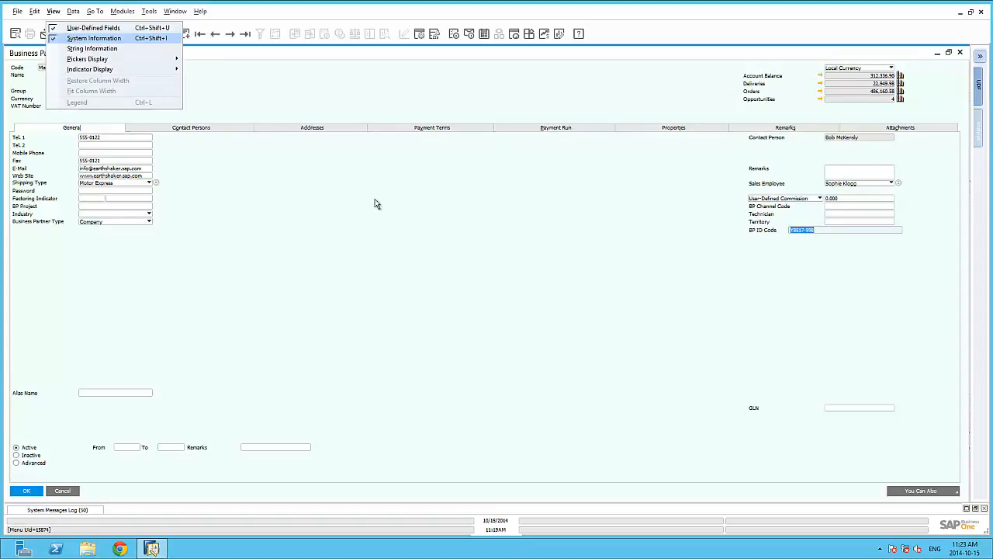
pyautogui.click(839, 230)
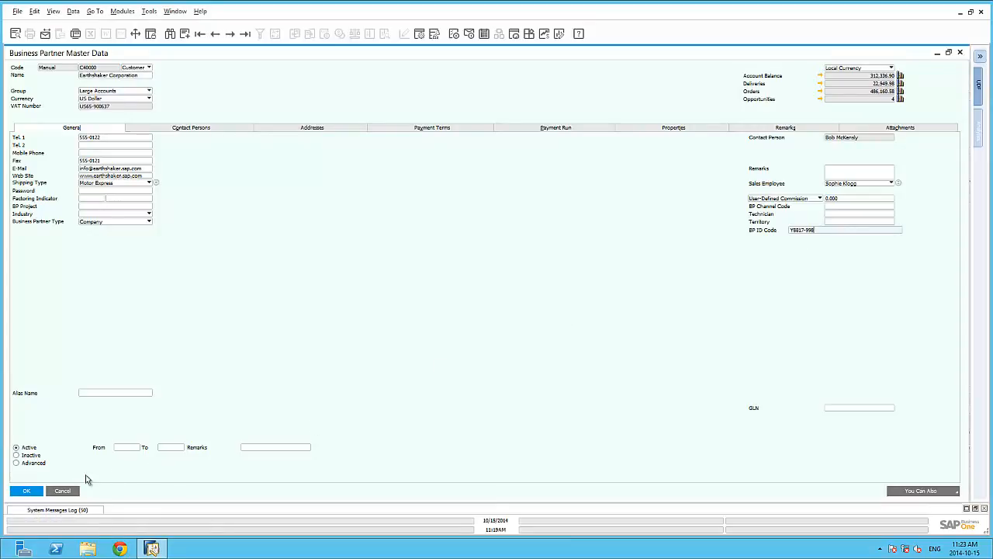
pyautogui.click(66, 490)
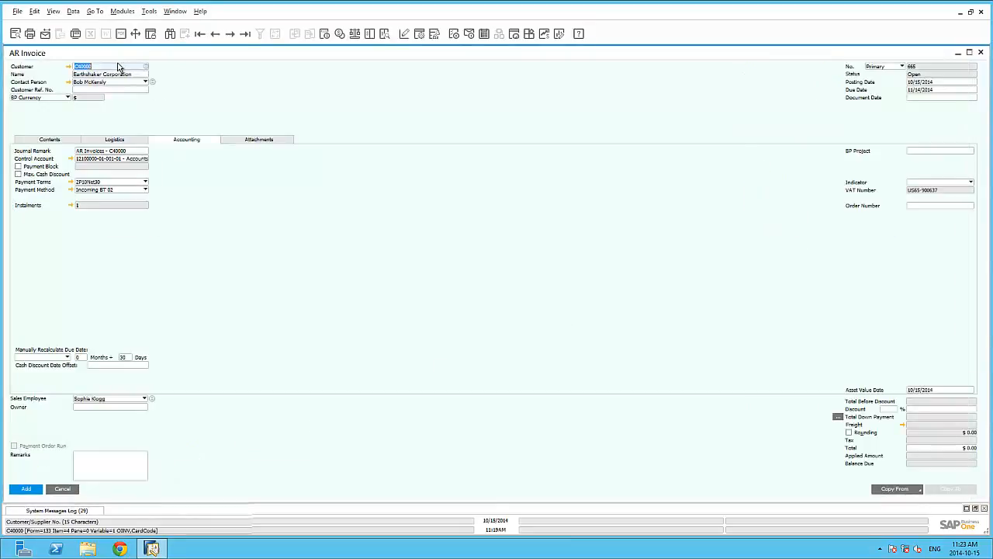
# Step: Open the JE_Remark query from the FMS category in Query Manager, examine its SQL statement and close both windows
pyautogui.click(118, 66)
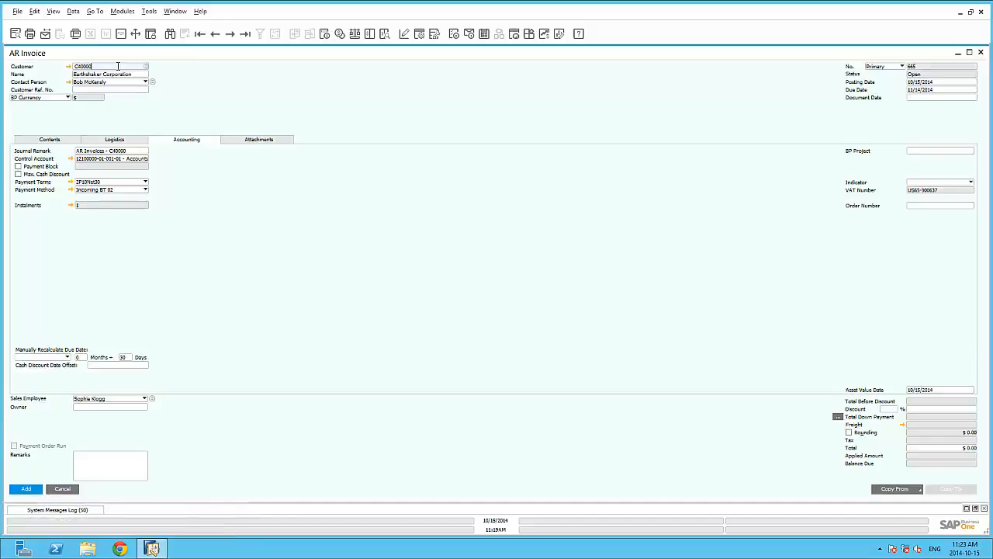
pyautogui.click(150, 13)
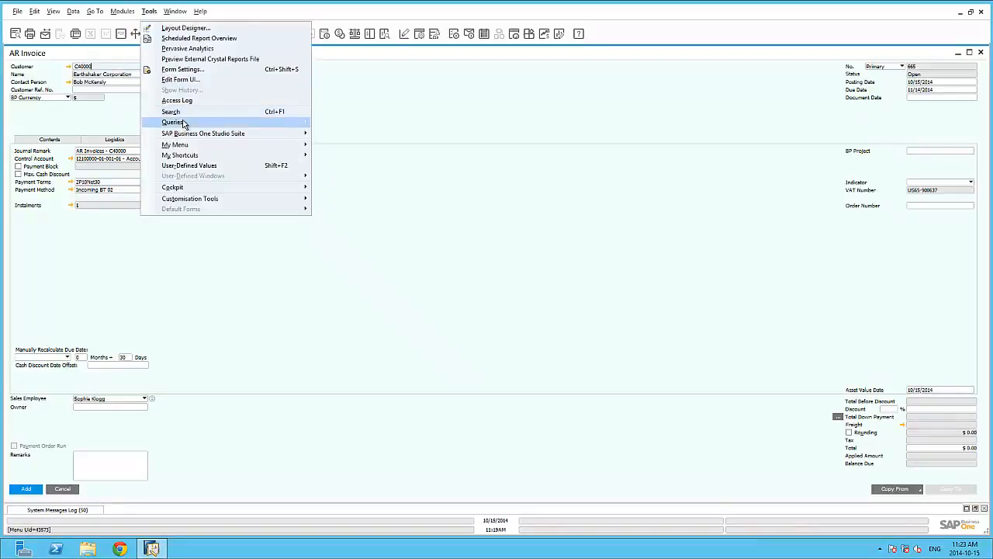
pyautogui.moveTo(277, 124)
pyautogui.click(342, 122)
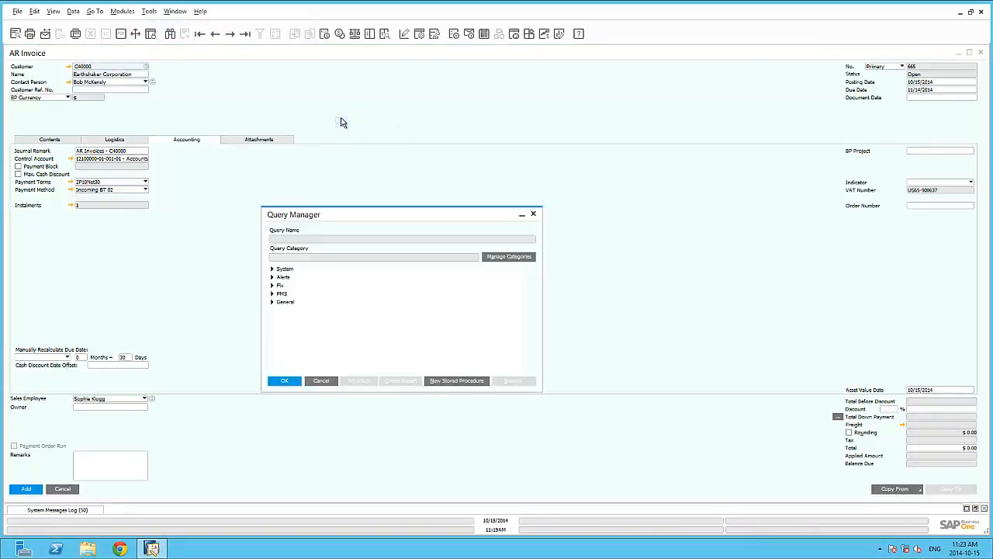
pyautogui.click(272, 294)
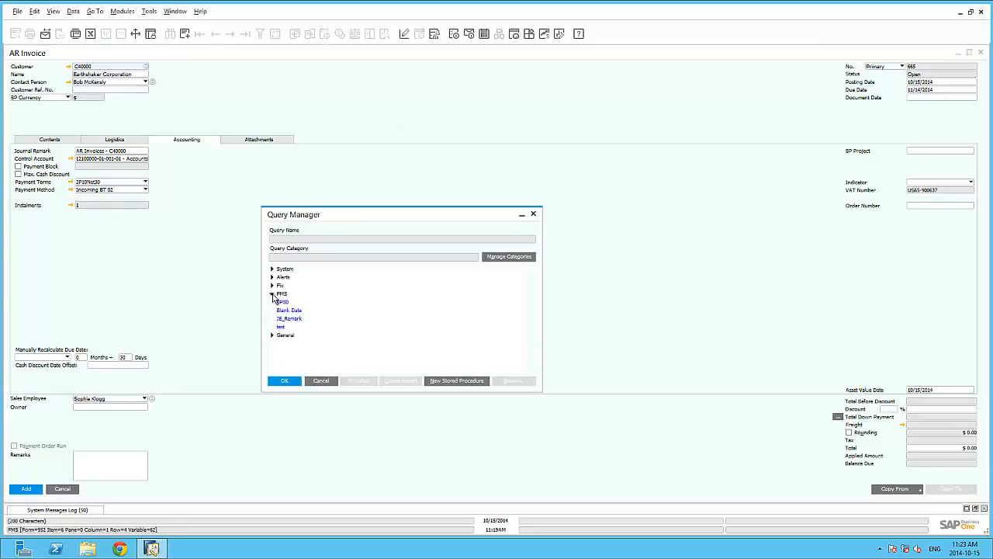
pyautogui.click(289, 319)
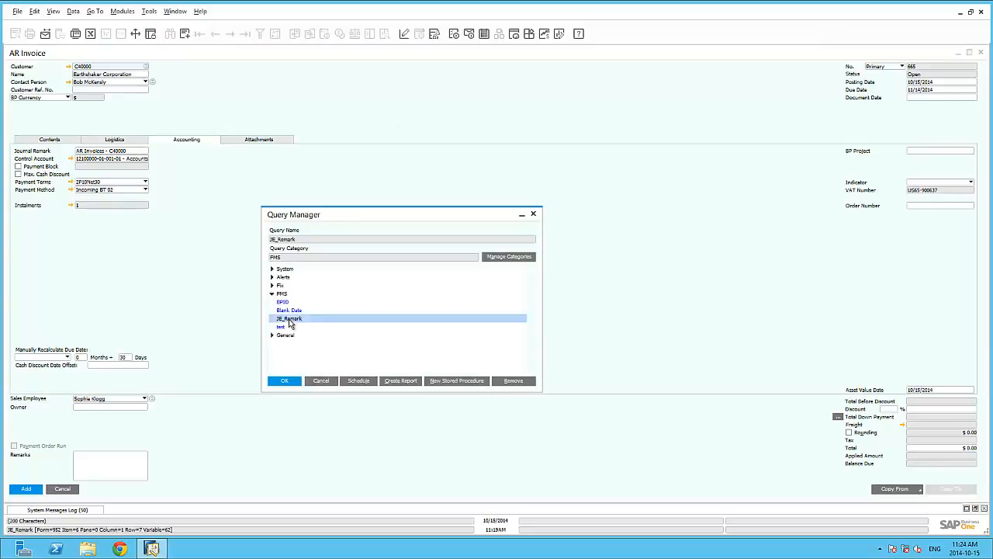
pyautogui.click(284, 380)
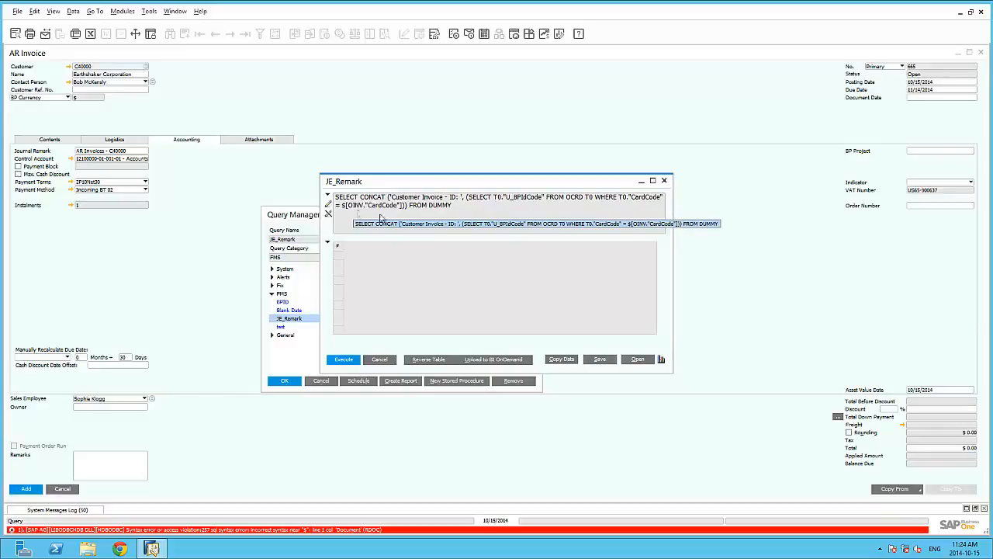
pyautogui.click(379, 368)
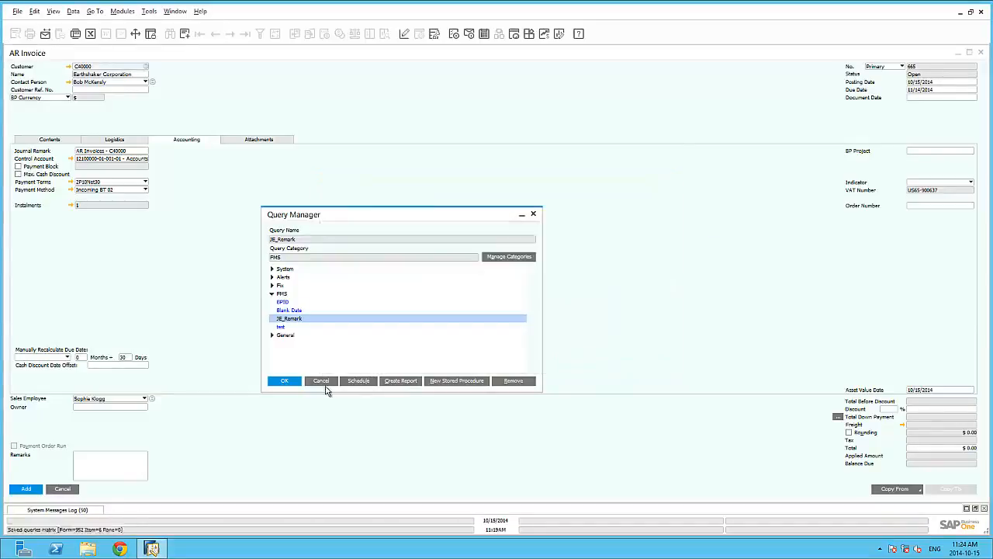
pyautogui.click(326, 382)
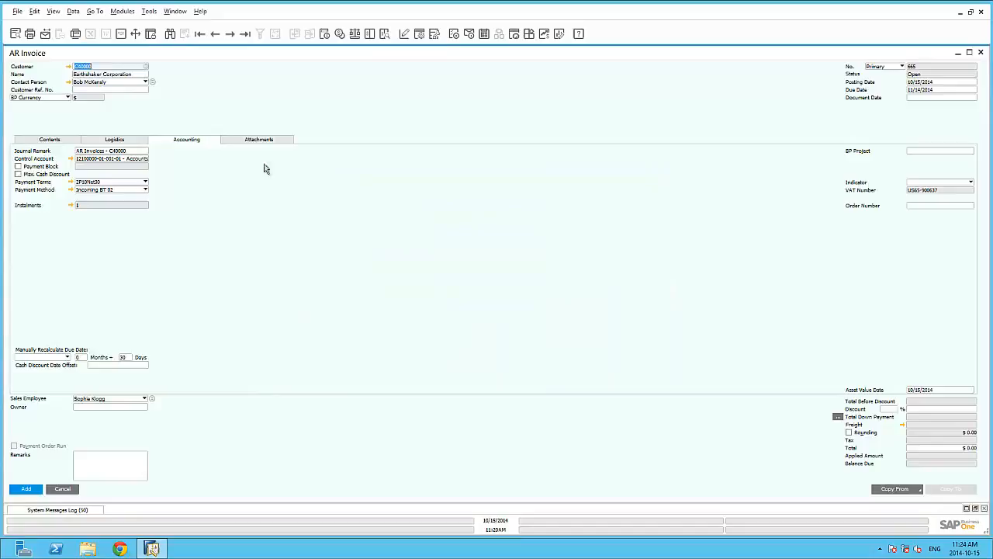
# Step: Run the JE_Remark user query against the open AR Invoice to check its output, and close the query window
pyautogui.click(148, 12)
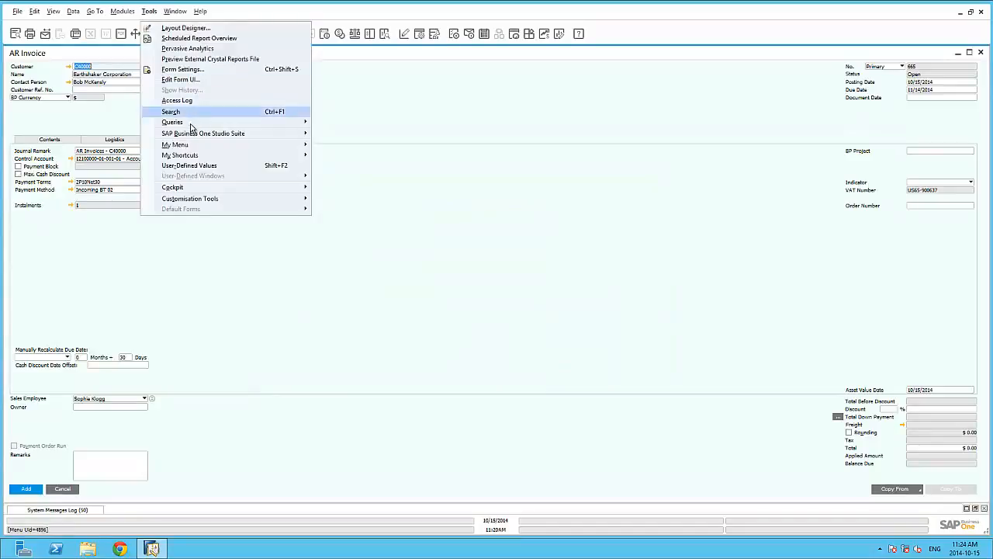
pyautogui.moveTo(190, 124)
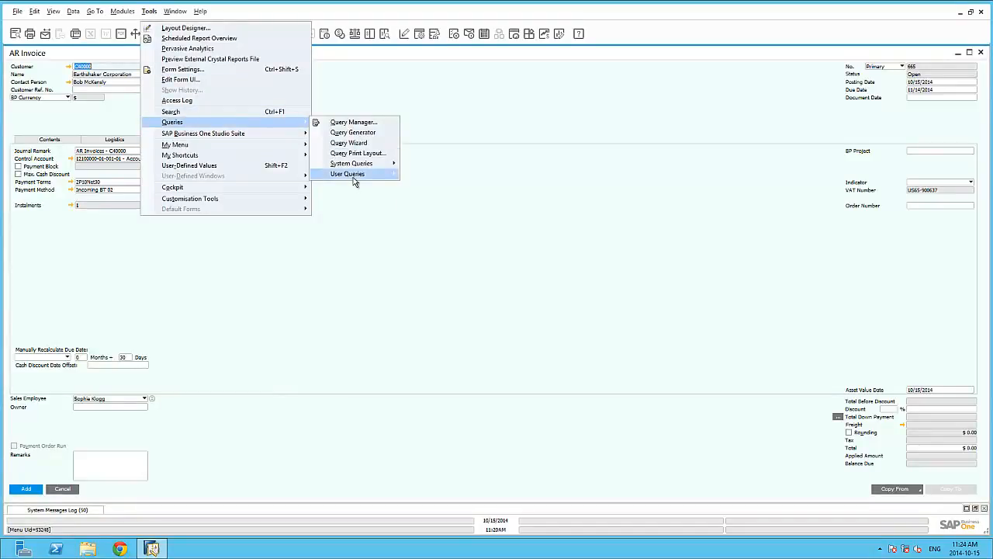
pyautogui.moveTo(353, 176)
pyautogui.moveTo(419, 186)
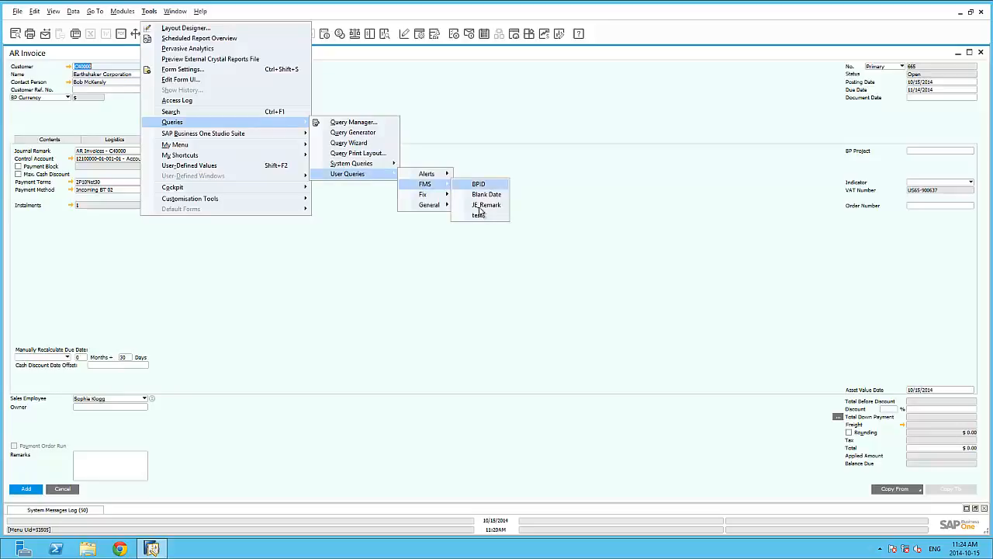
pyautogui.click(480, 206)
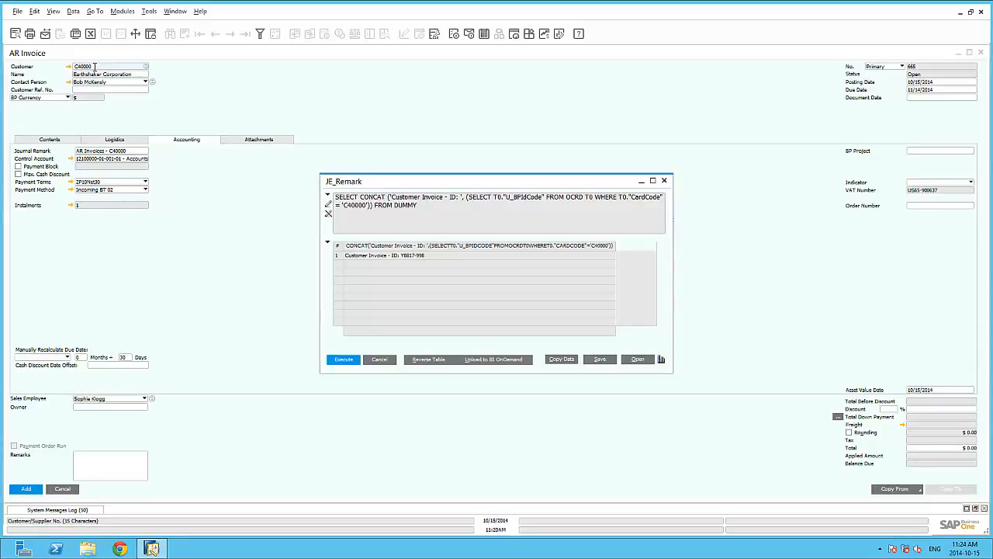
pyautogui.click(379, 361)
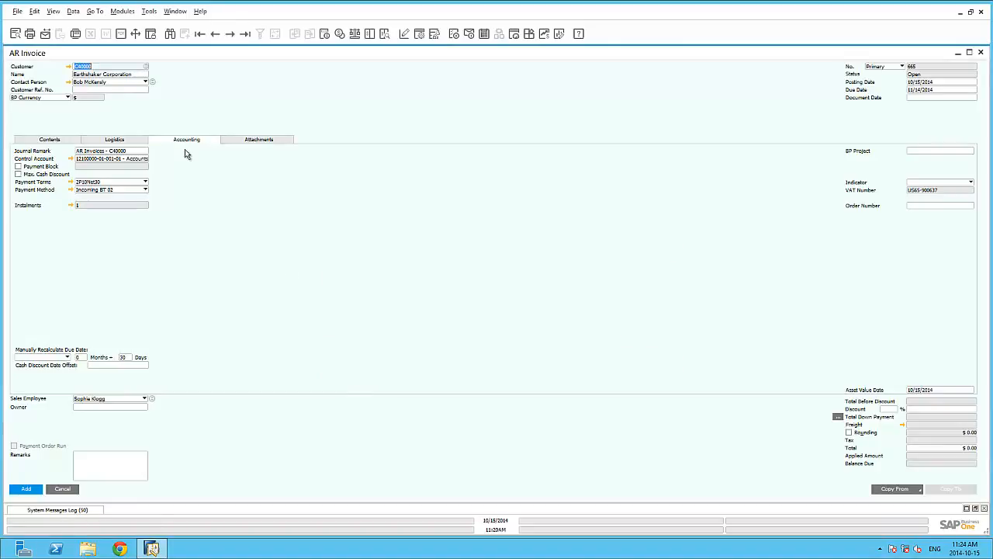
# Step: Set the Journal Remark field's user-defined values to come from the saved query JE_Remark in the FMS category
pyautogui.click(137, 150)
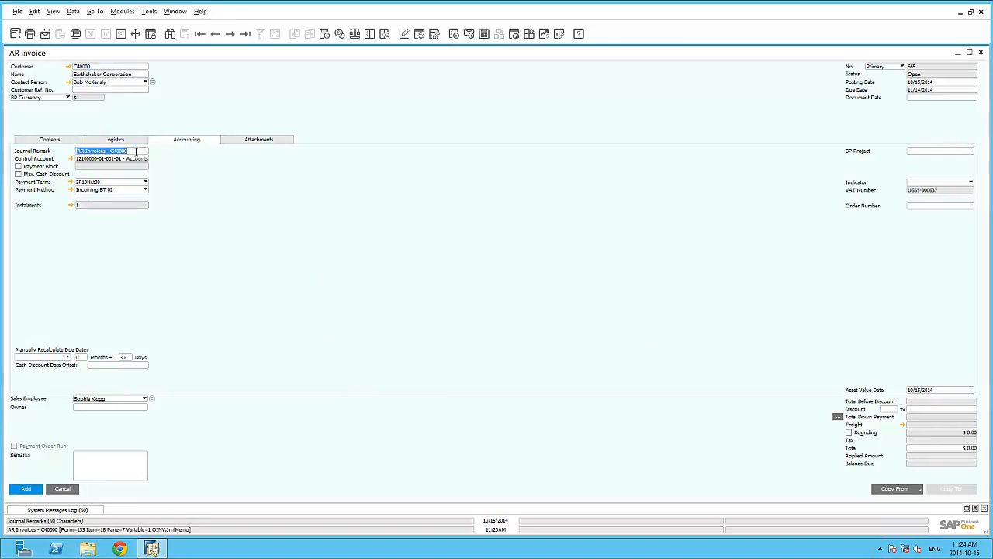
pyautogui.hotkey('alt', 'shift', 'F2')
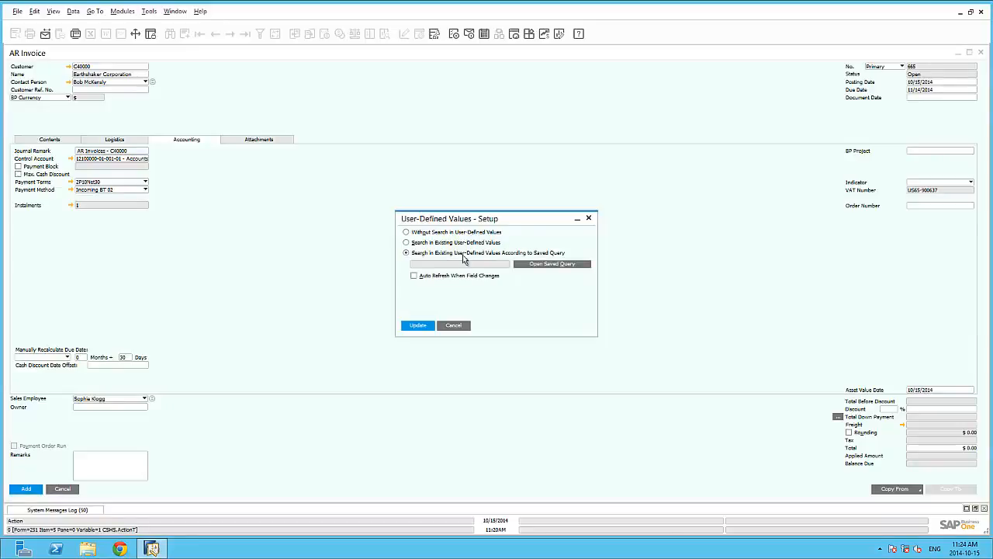
pyautogui.click(548, 264)
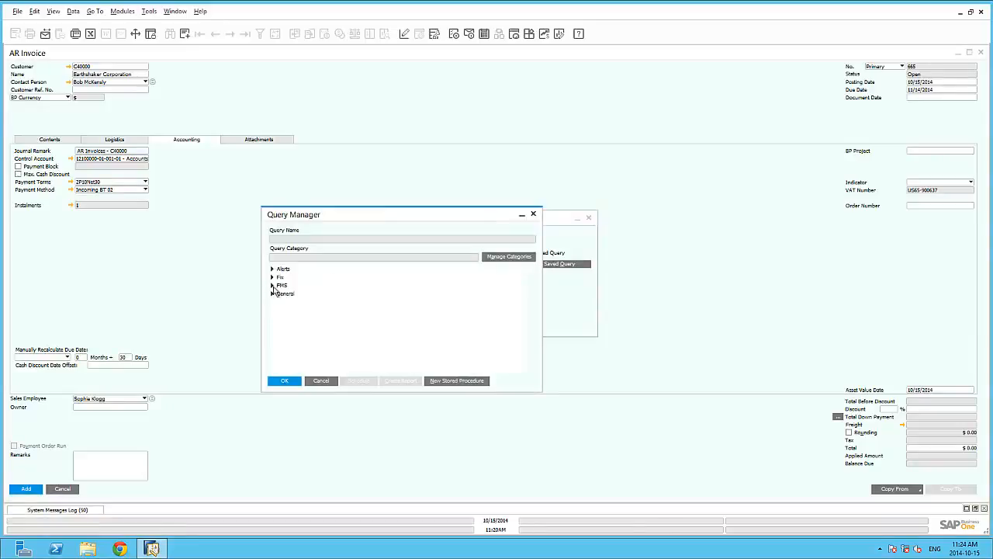
pyautogui.click(272, 286)
pyautogui.click(287, 310)
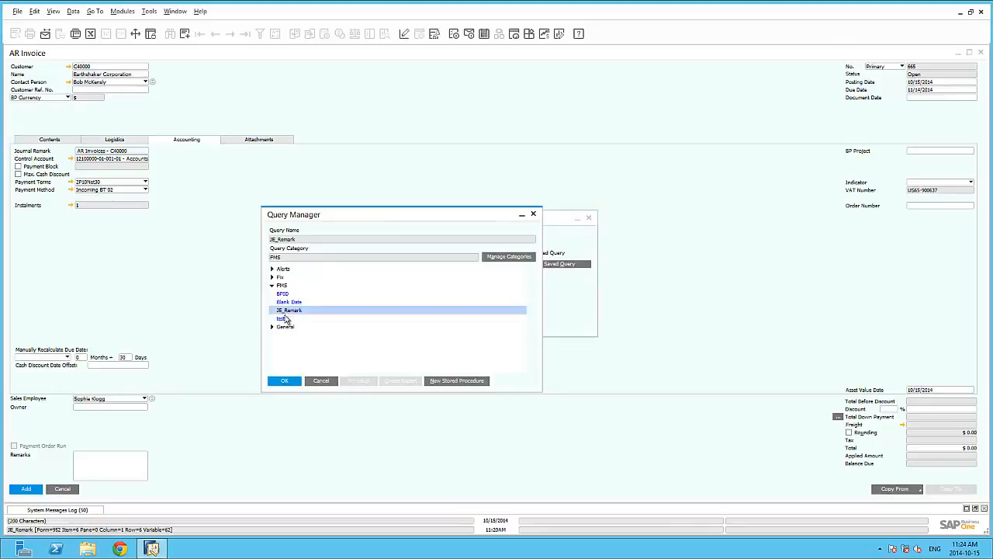
pyautogui.click(284, 381)
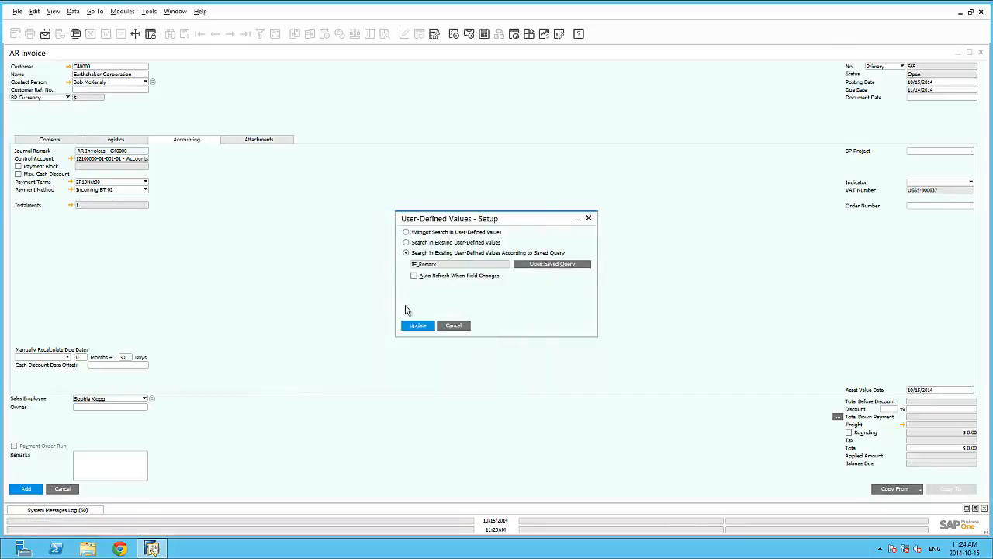
# Step: Make the journal remark refresh automatically when the Document Date field changes, and save the user-defined values setup
pyautogui.click(414, 275)
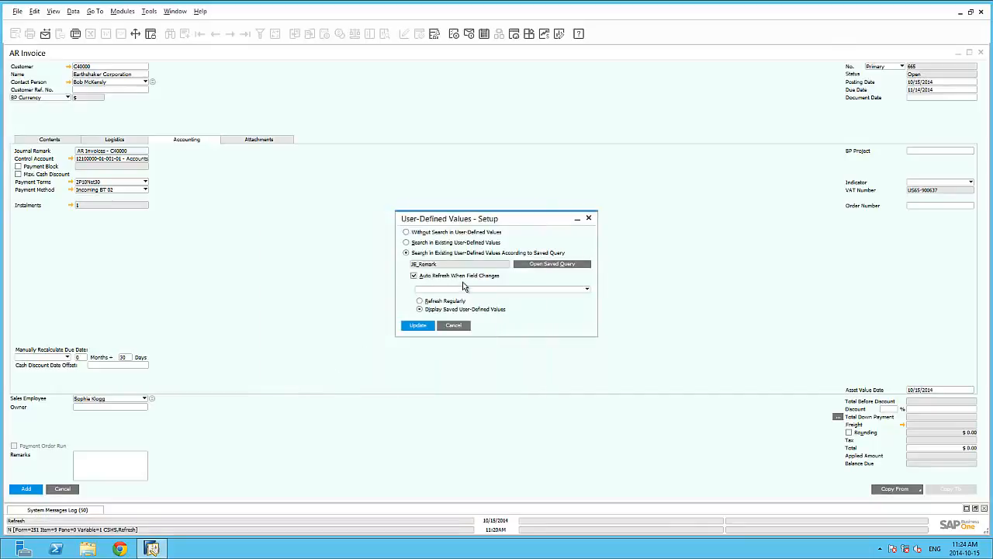
pyautogui.click(464, 289)
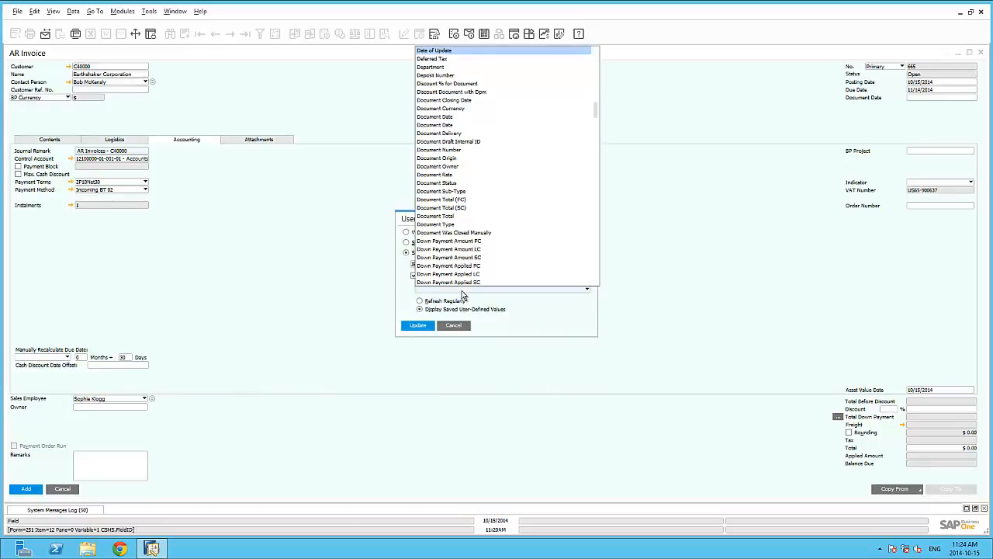
pyautogui.click(450, 126)
pyautogui.click(429, 326)
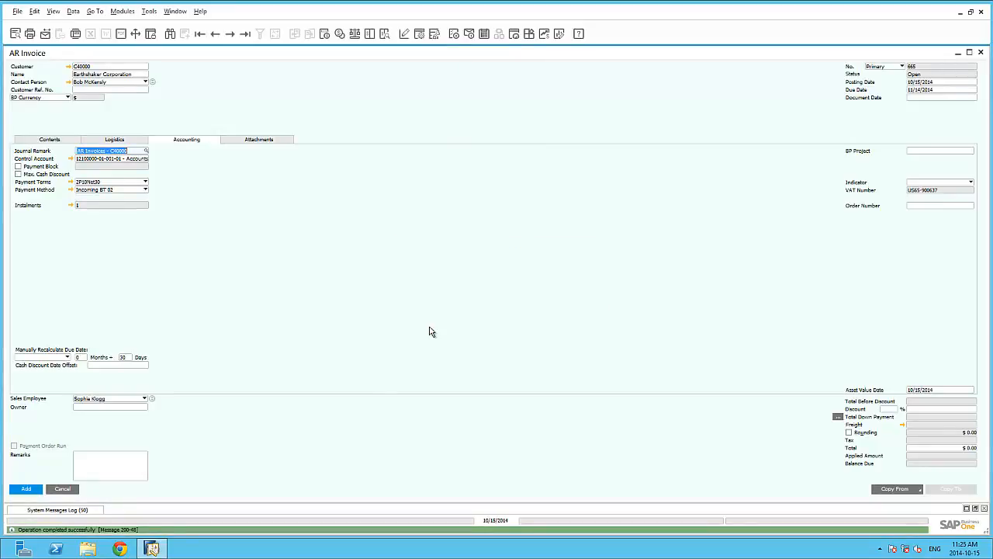
# Step: Discard the open invoice and start a new AR Invoice for Earthshaker Corporation
pyautogui.click(63, 489)
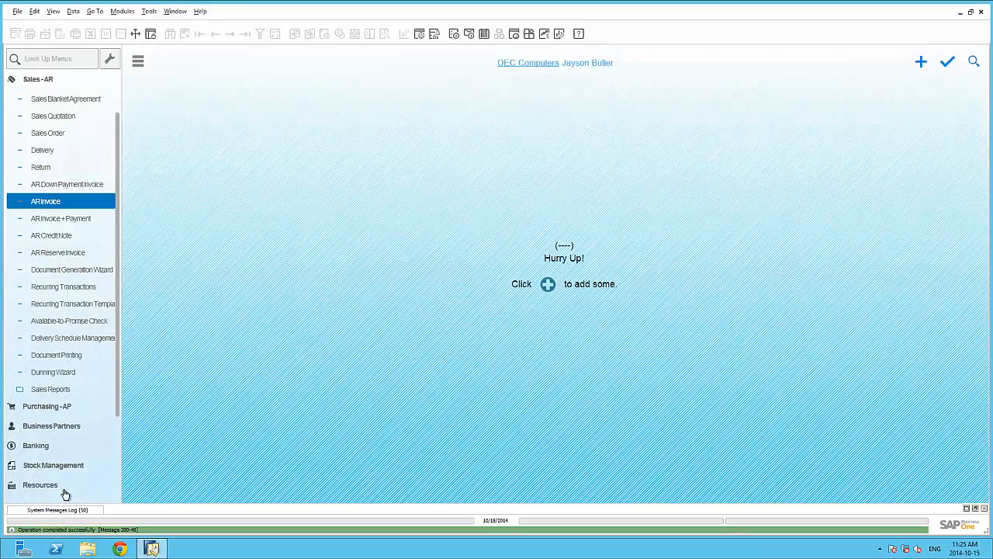
pyautogui.click(66, 203)
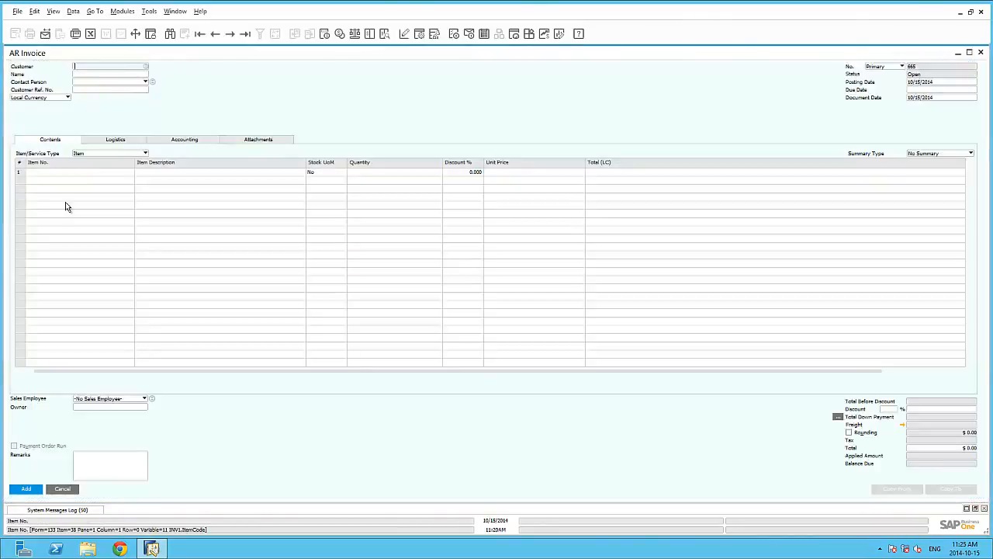
pyautogui.press('Tab')
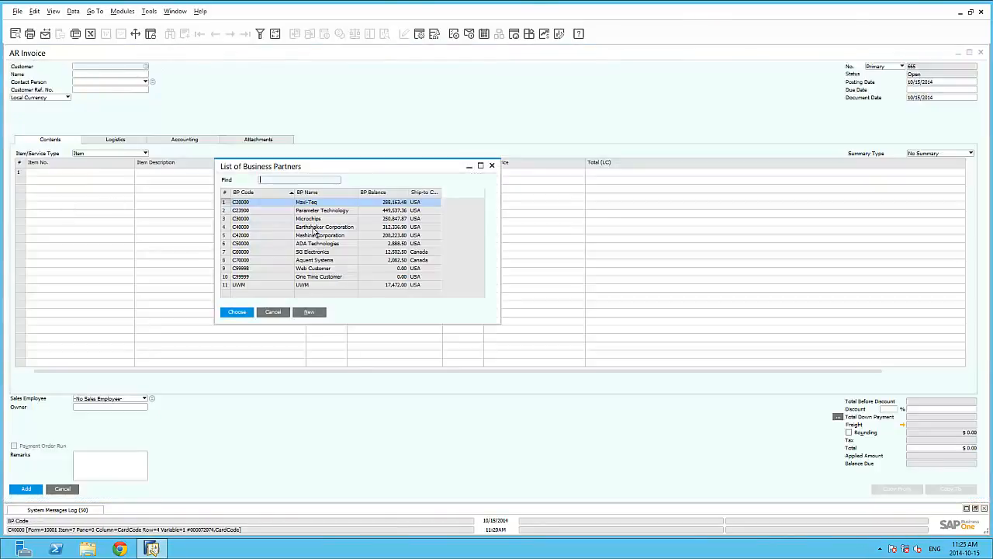
pyautogui.doubleClick(313, 227)
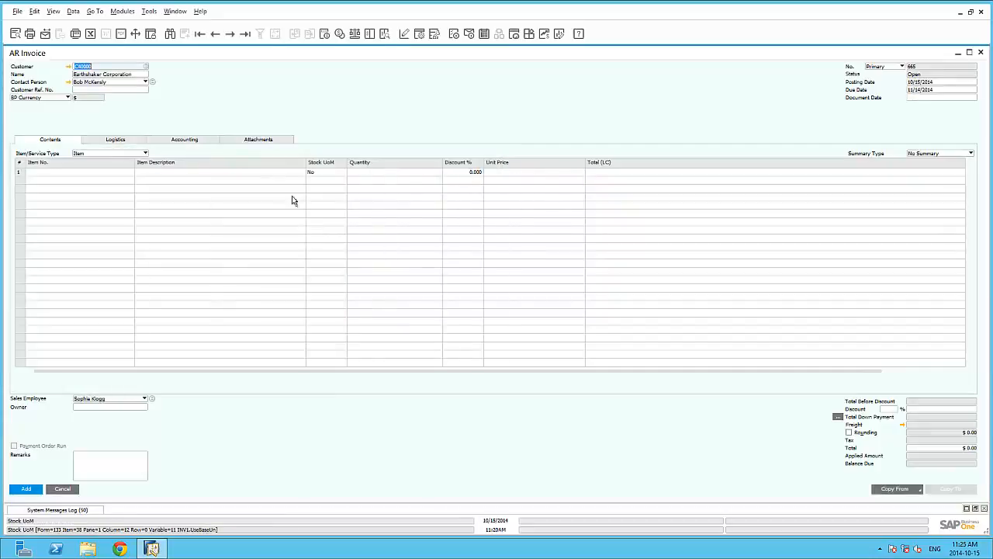
# Step: Show the invoice's accounting details and enter 10/13/2014 as the document date to trigger the journal remark query
pyautogui.click(193, 142)
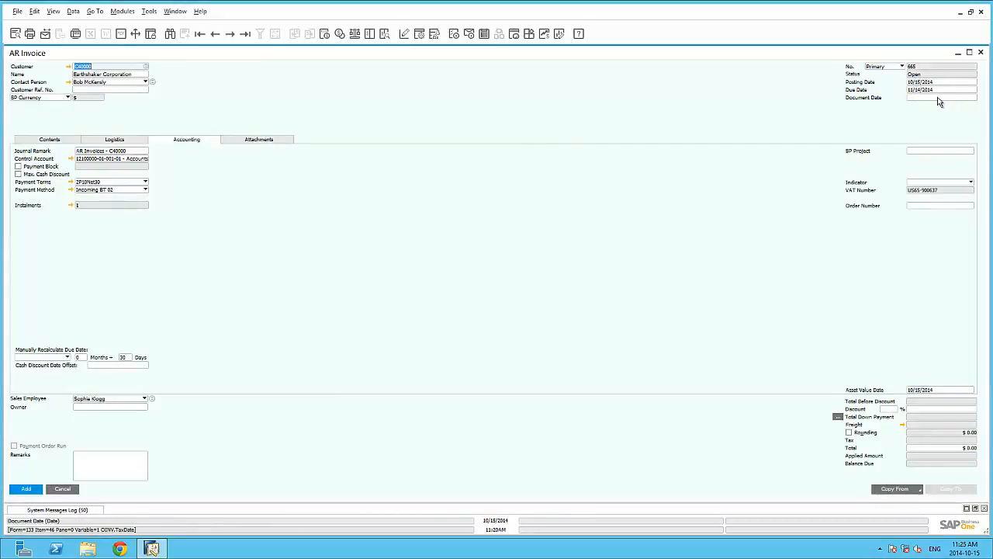
pyautogui.click(938, 97)
pyautogui.press('Tab')
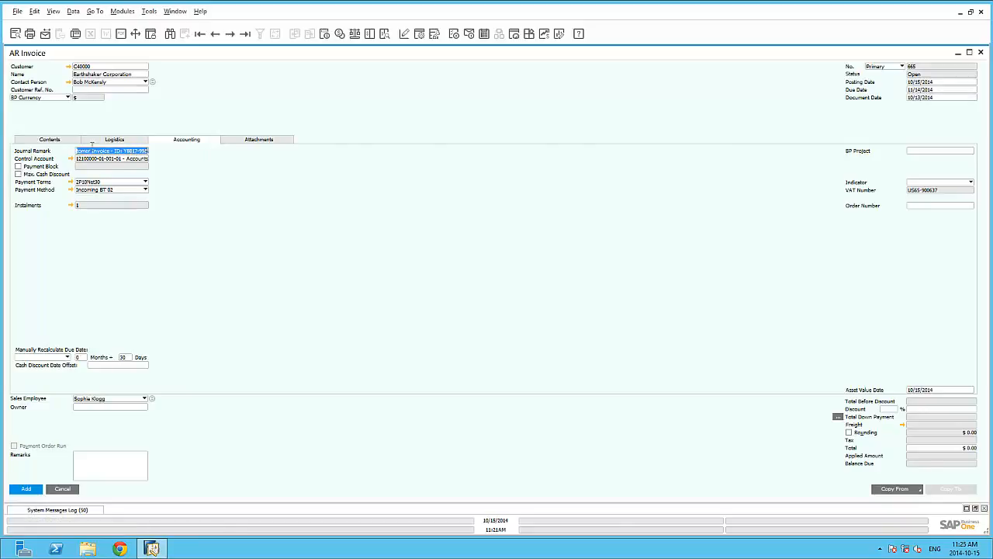
# Step: Add the WLAN Card item C00005 to the first invoice line and post the invoice
pyautogui.click(50, 140)
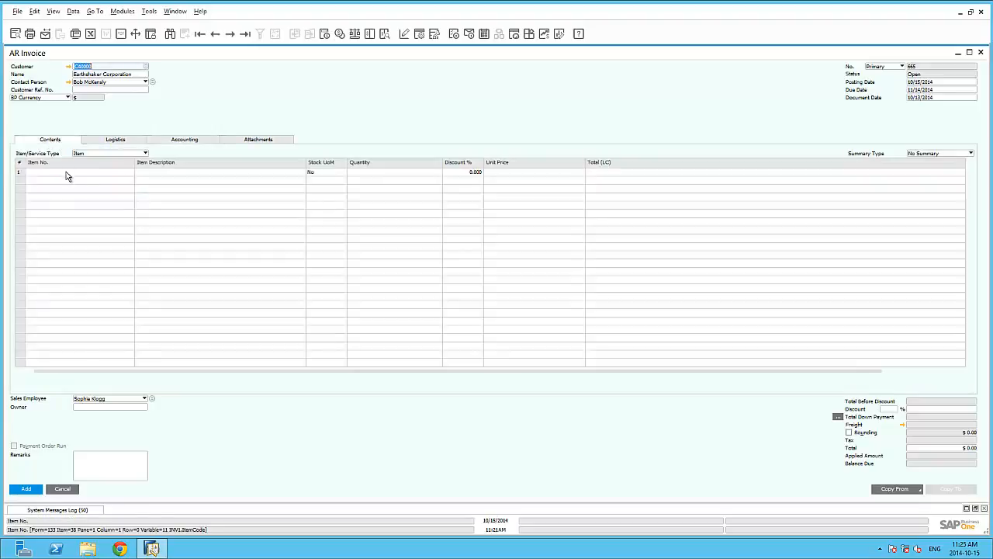
pyautogui.click(66, 171)
pyautogui.press('Tab')
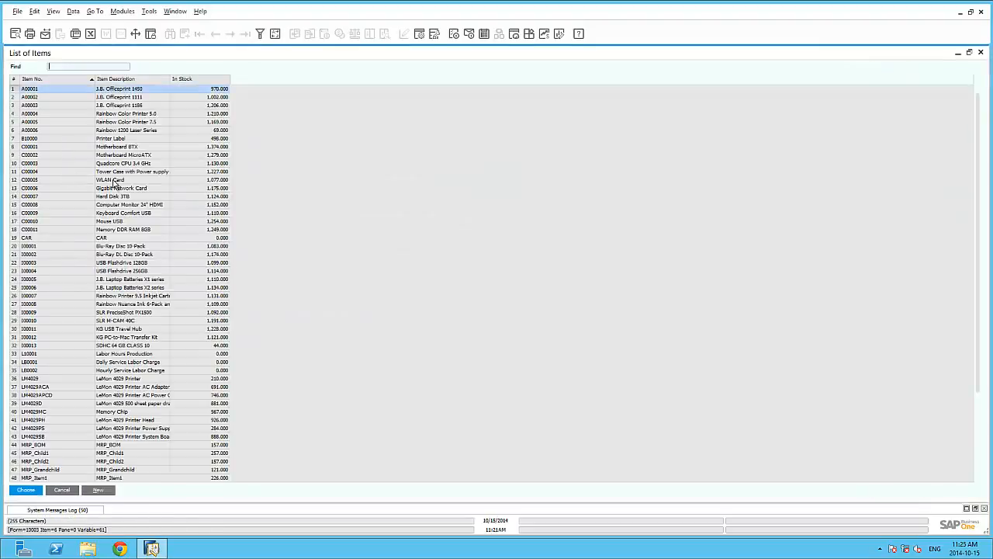
pyautogui.doubleClick(133, 183)
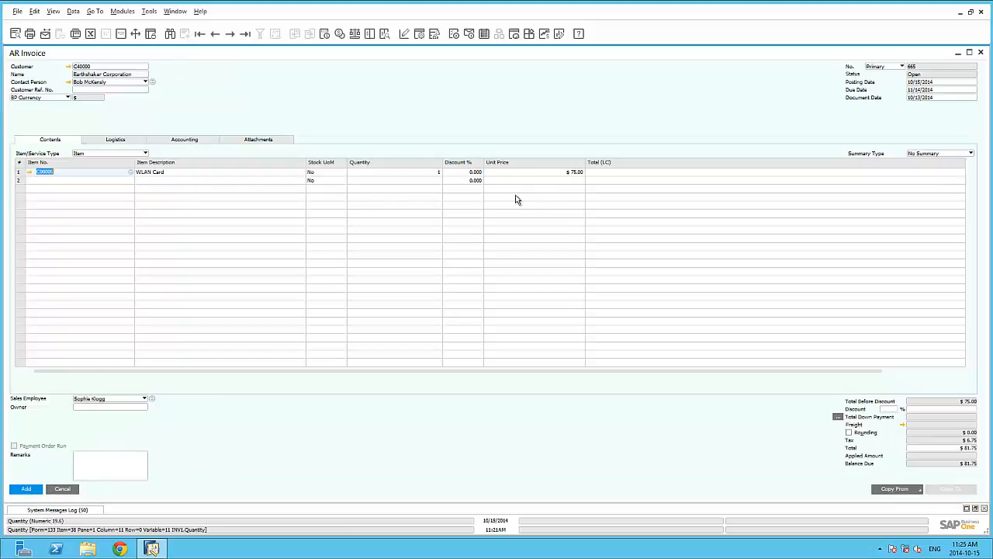
pyautogui.click(33, 488)
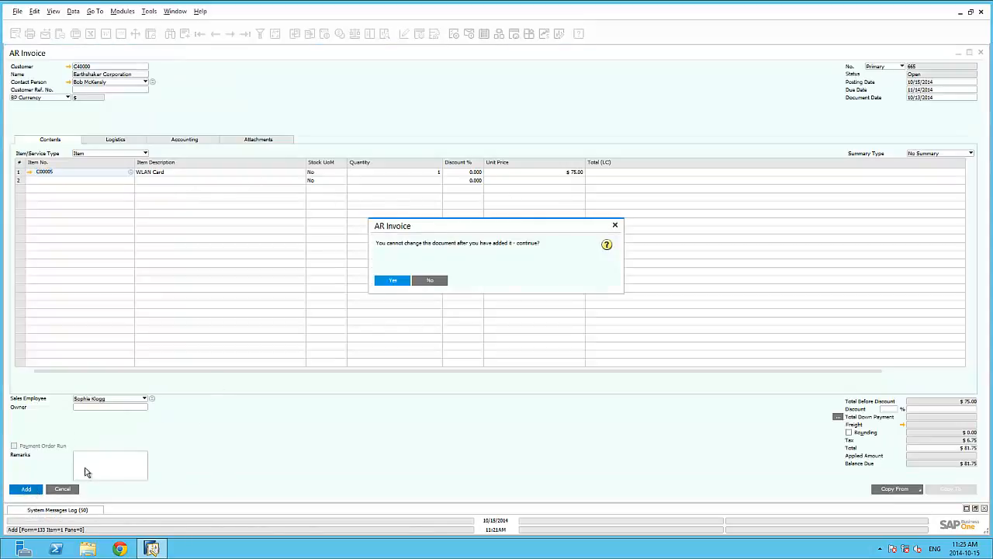
pyautogui.click(392, 279)
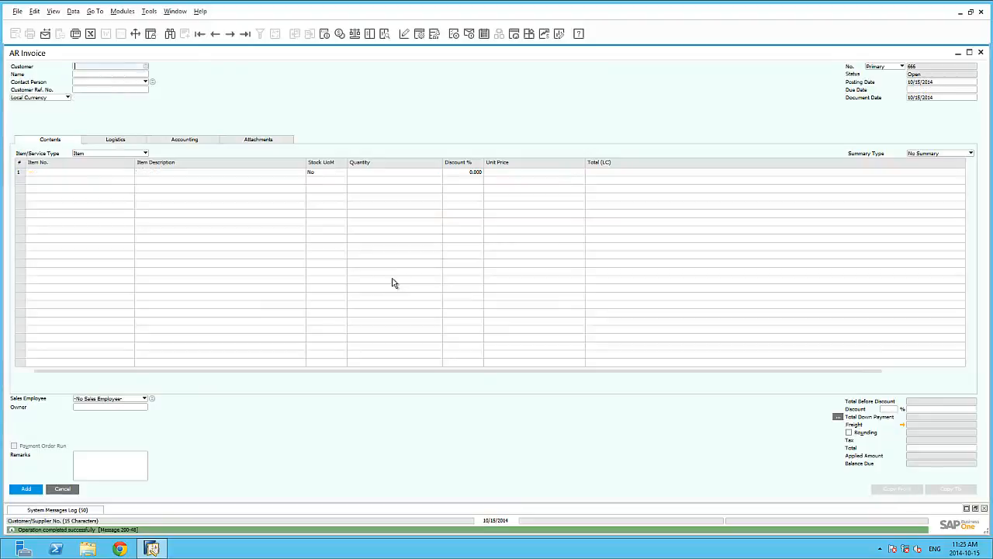
# Step: Open the last posted invoice, examine the remarks in its linked journal entry, and close both forms
pyautogui.click(245, 33)
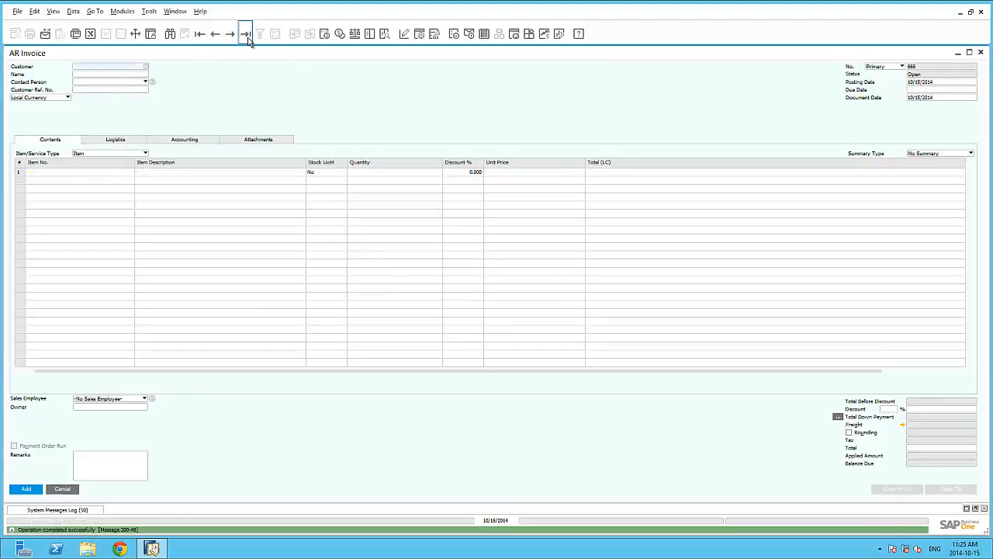
pyautogui.click(189, 142)
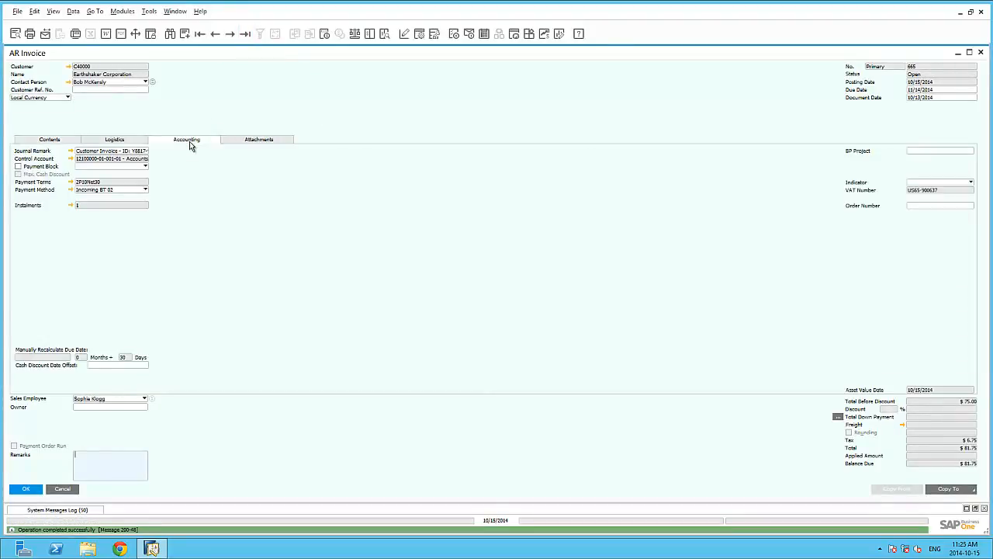
pyautogui.click(70, 151)
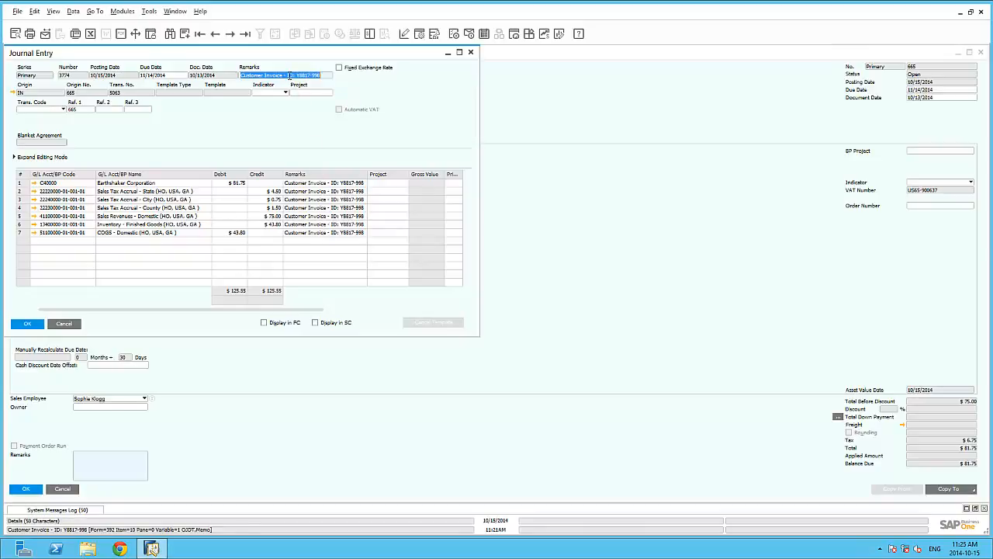
pyautogui.click(70, 324)
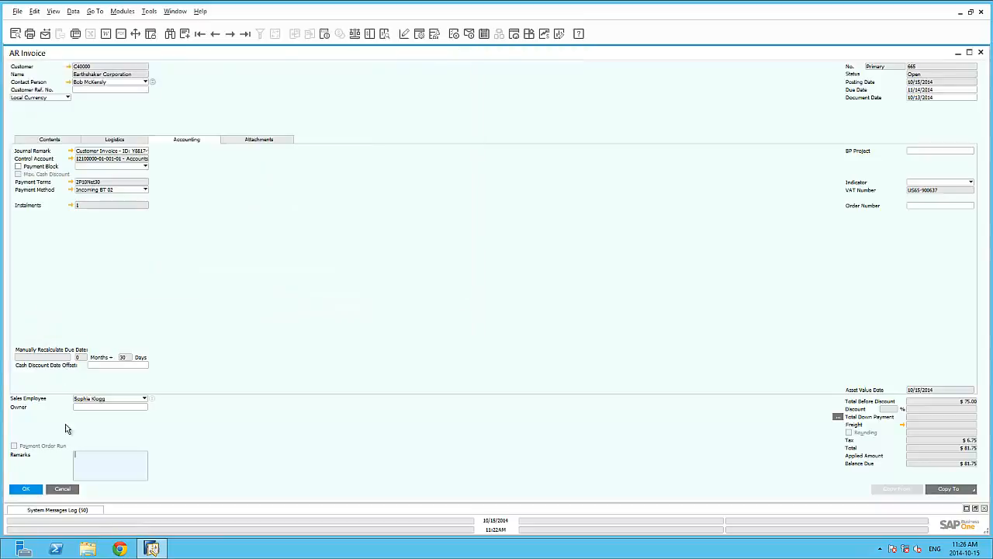
pyautogui.click(66, 489)
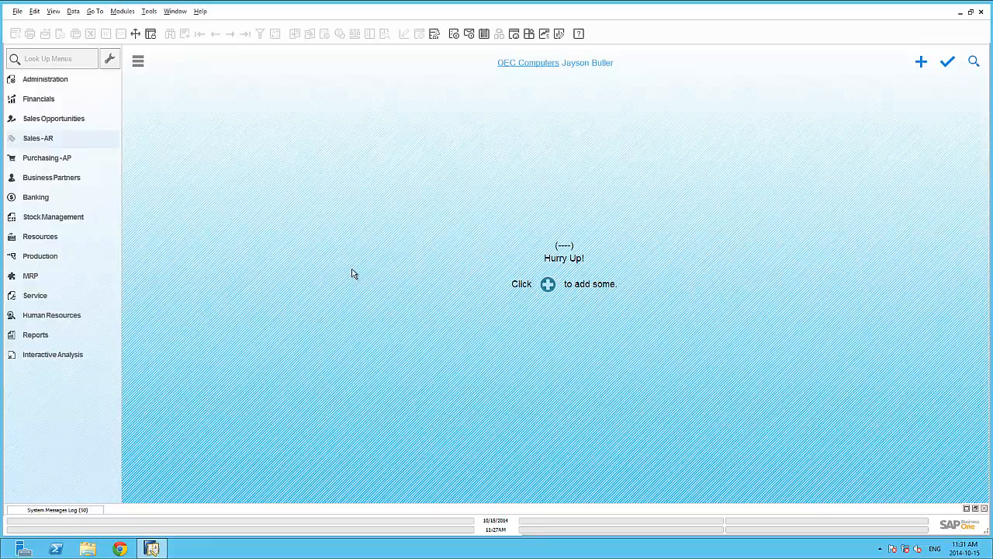
# Step: Open the shortcut customisation and allocate F2 to the Sales Quotation window of the Sales - AR module
pyautogui.click(154, 14)
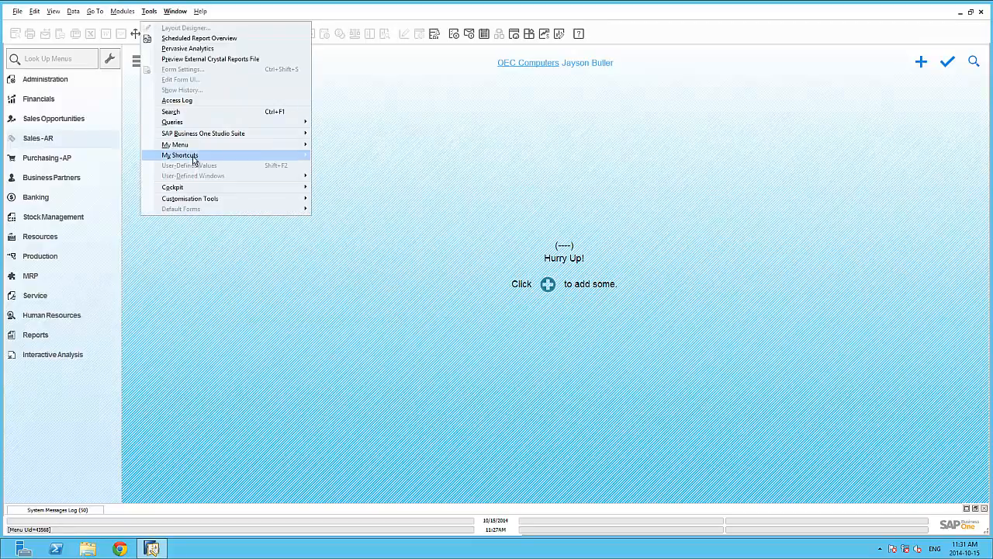
pyautogui.moveTo(194, 158)
pyautogui.click(338, 167)
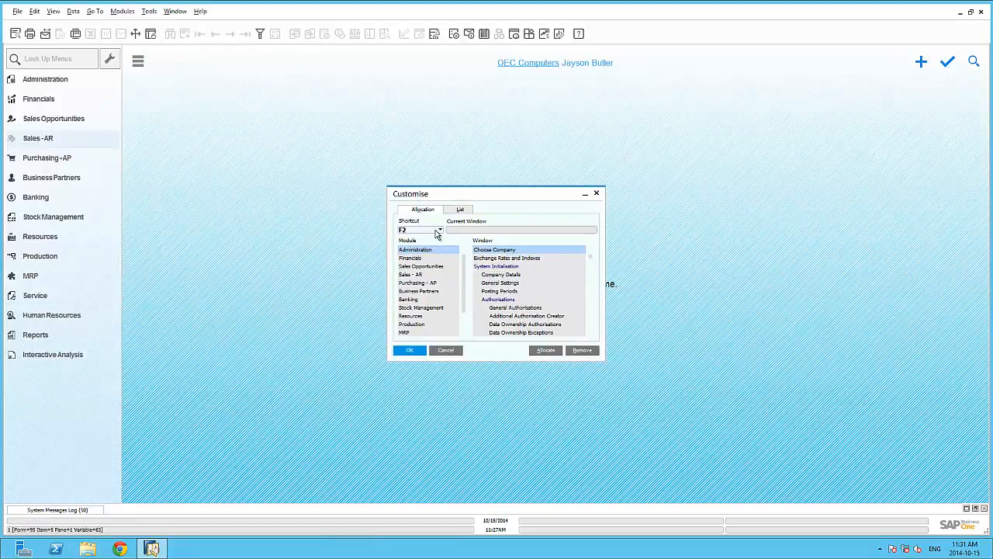
pyautogui.click(438, 231)
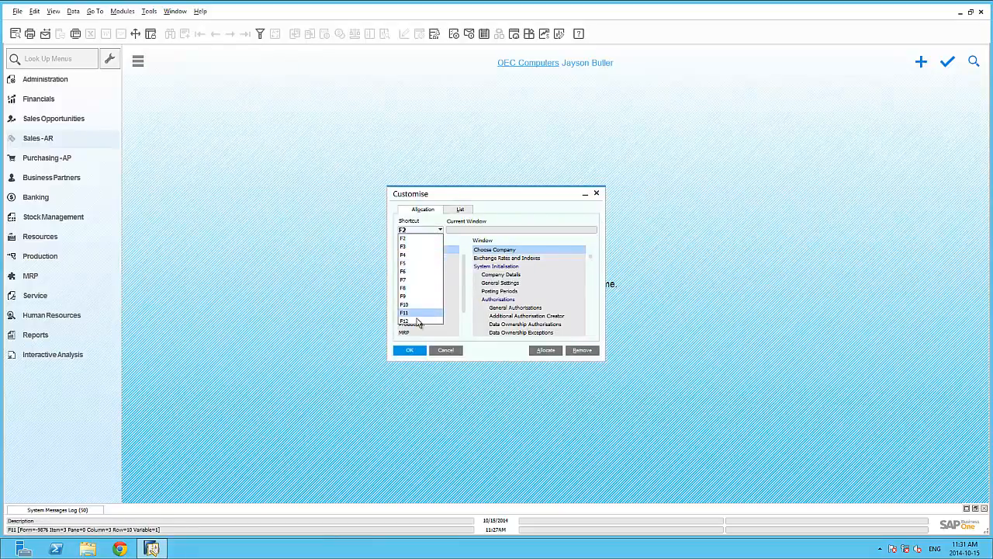
pyautogui.click(425, 235)
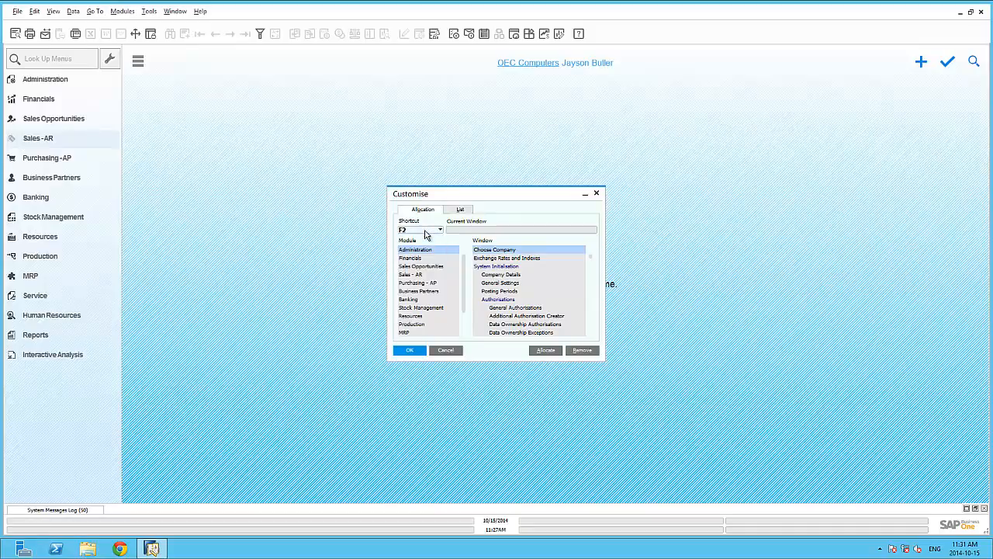
pyautogui.click(428, 278)
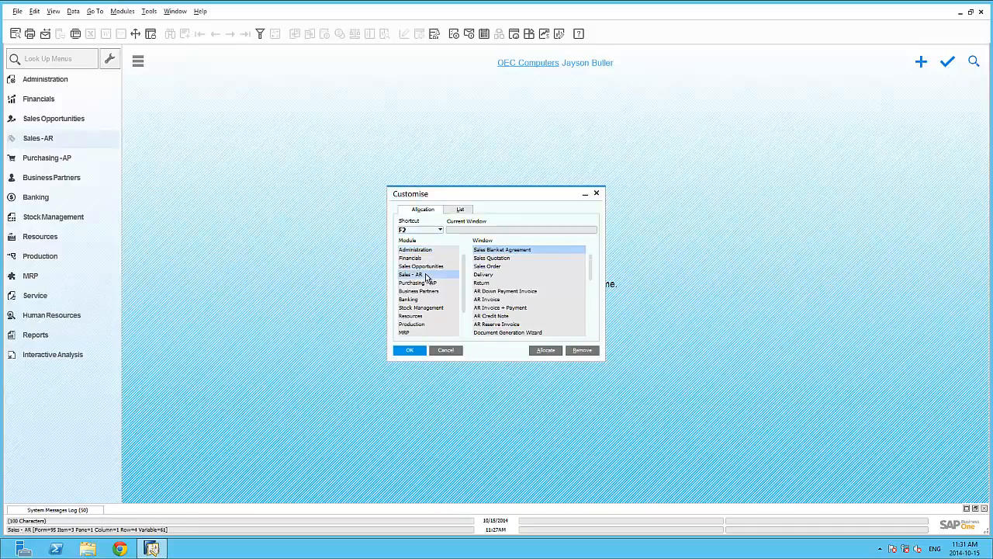
pyautogui.click(497, 260)
pyautogui.click(546, 351)
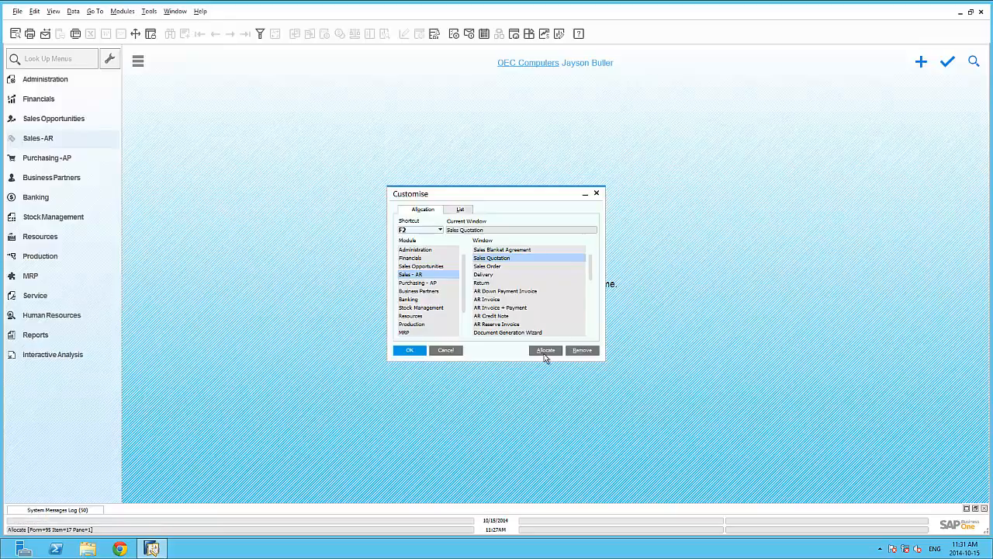
# Step: Allocate the F3 shortcut to the Business Partner Master Data window
pyautogui.click(434, 231)
pyautogui.click(418, 247)
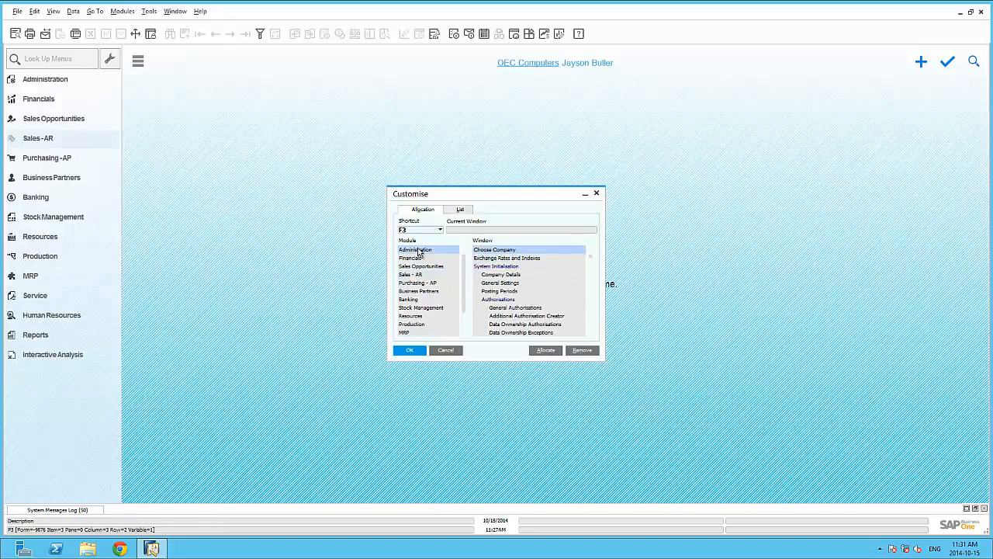
pyautogui.click(419, 291)
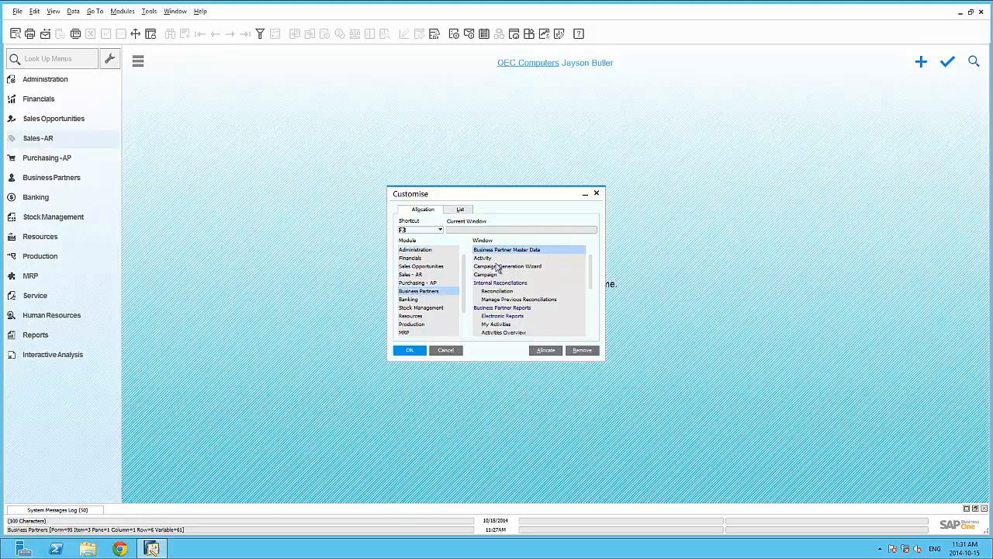
pyautogui.click(545, 350)
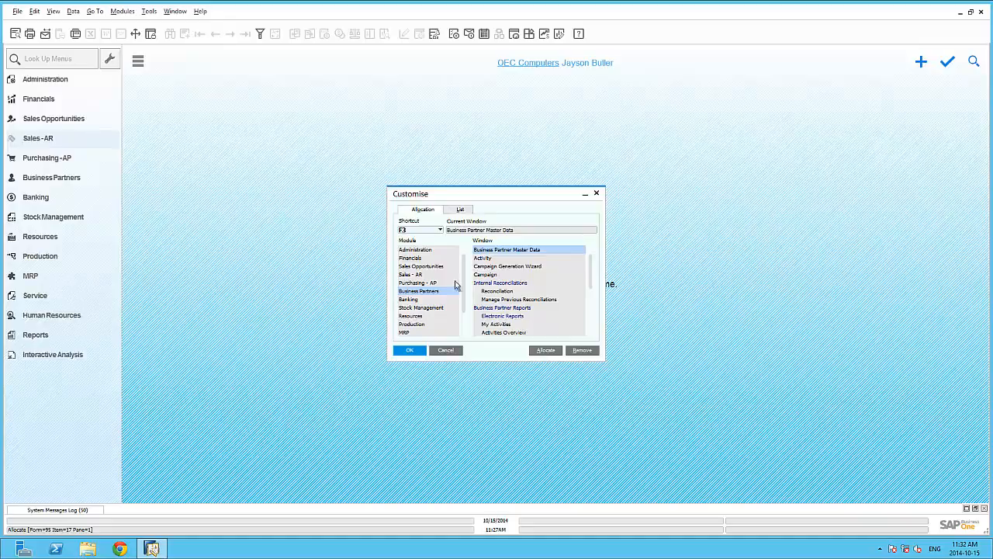
# Step: Allocate the F4 shortcut to the Sales Analysis report of the Sales - AR module and confirm the shortcut customisation
pyautogui.click(422, 232)
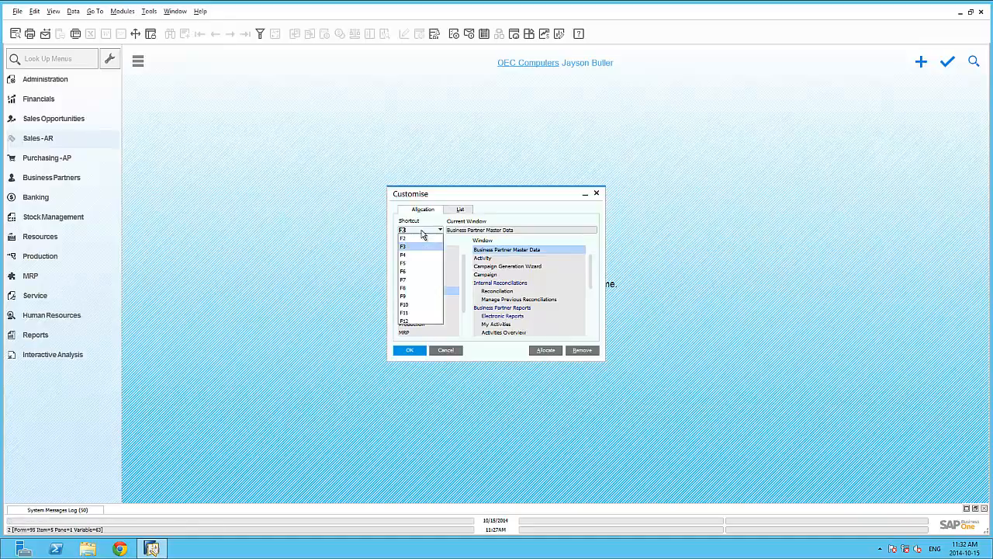
pyautogui.click(417, 258)
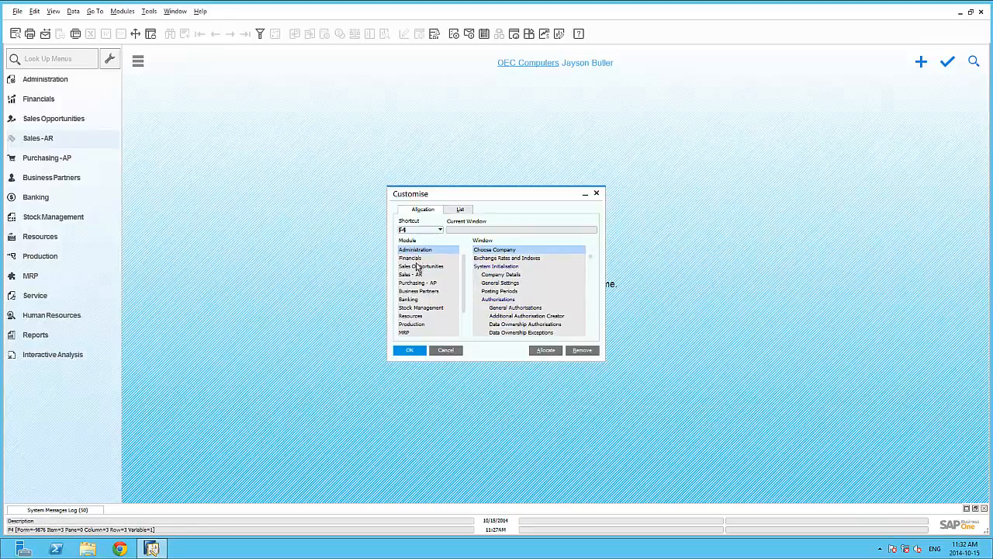
pyautogui.click(414, 275)
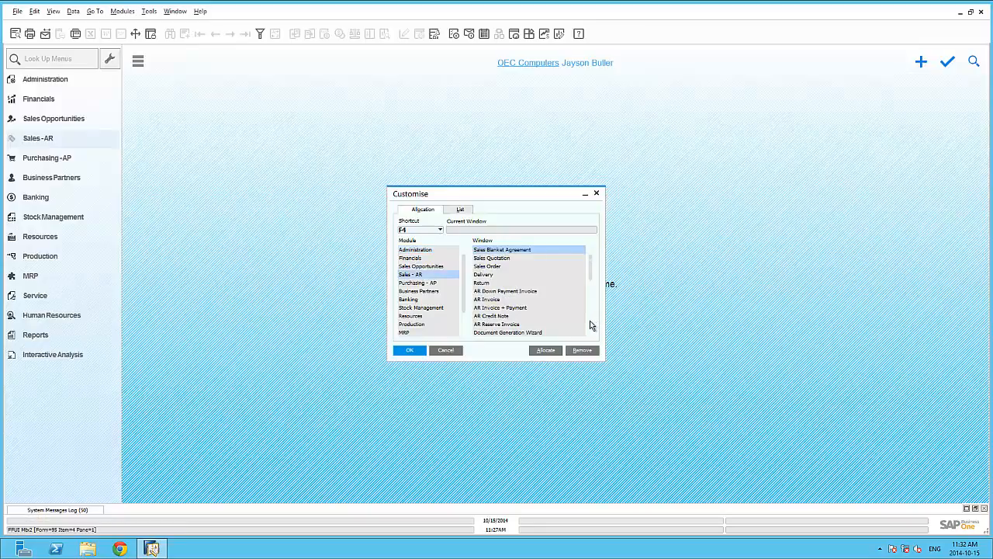
pyautogui.scroll(-4, 591, 321)
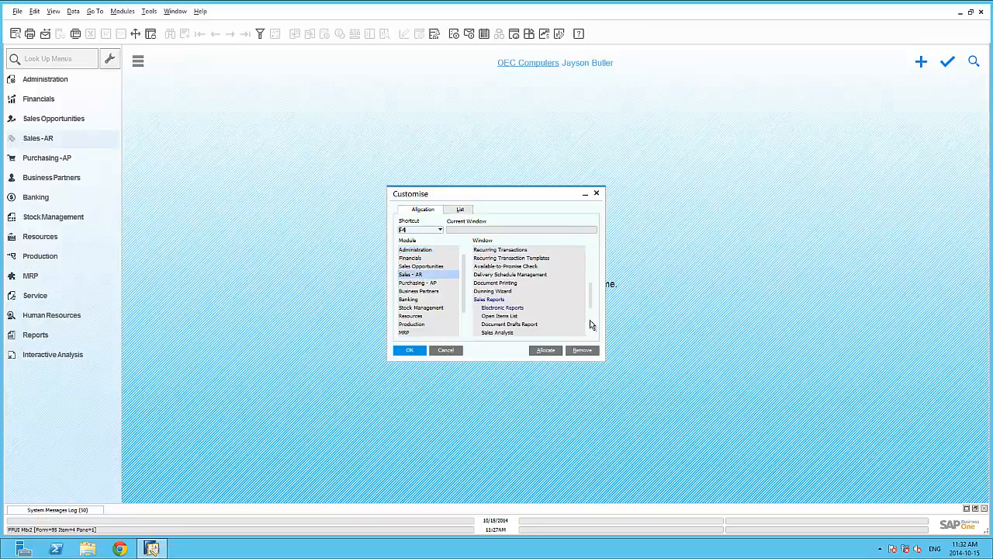
pyautogui.click(527, 332)
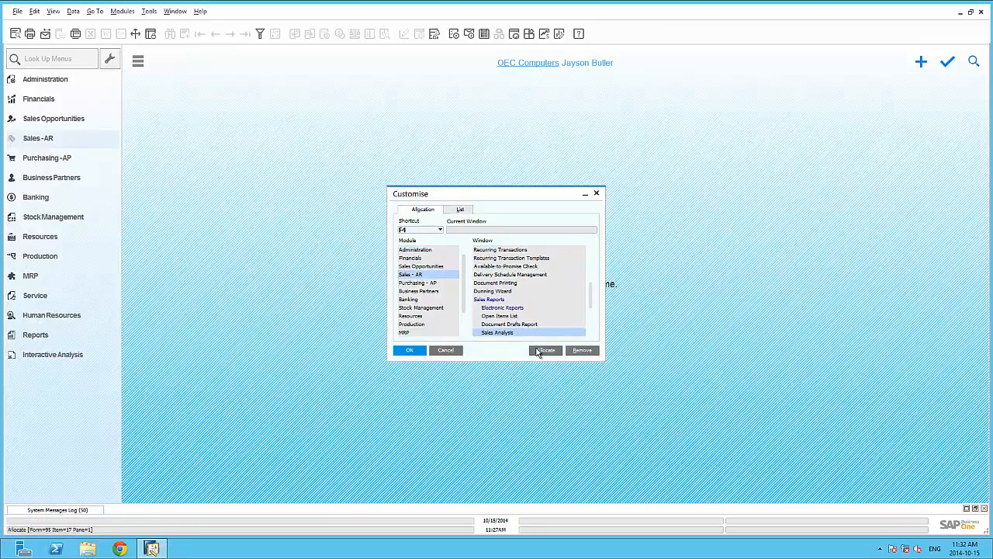
pyautogui.click(543, 350)
pyautogui.click(408, 351)
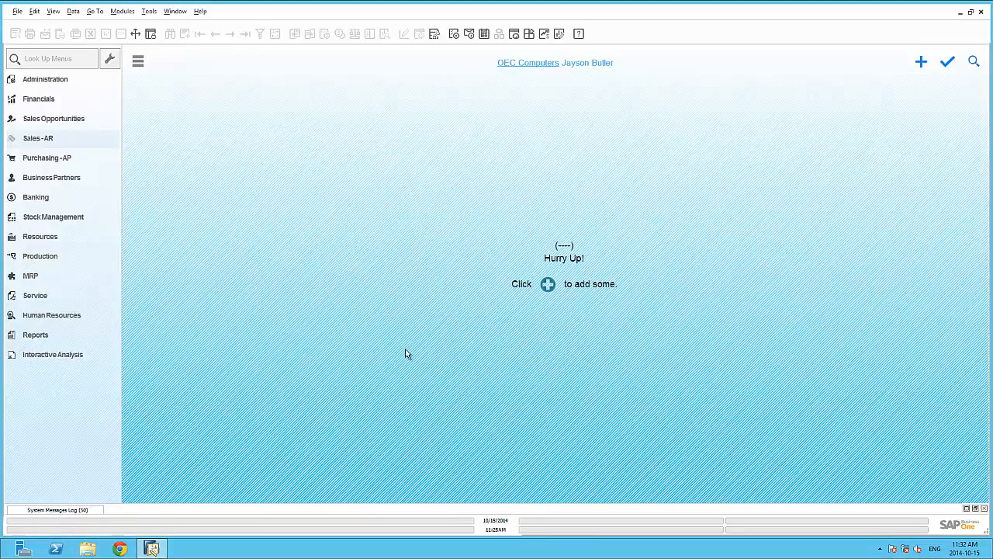
# Step: Test the new shortcuts by opening and closing the Sales Quotation, Business Partner Master Data and Sales Analysis Report windows in turn
pyautogui.press('F2')
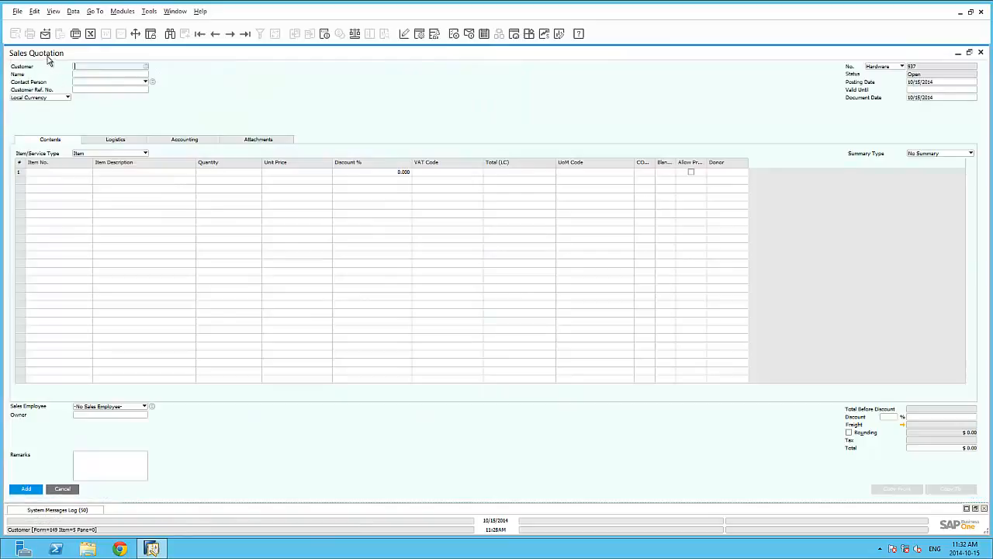
pyautogui.click(979, 53)
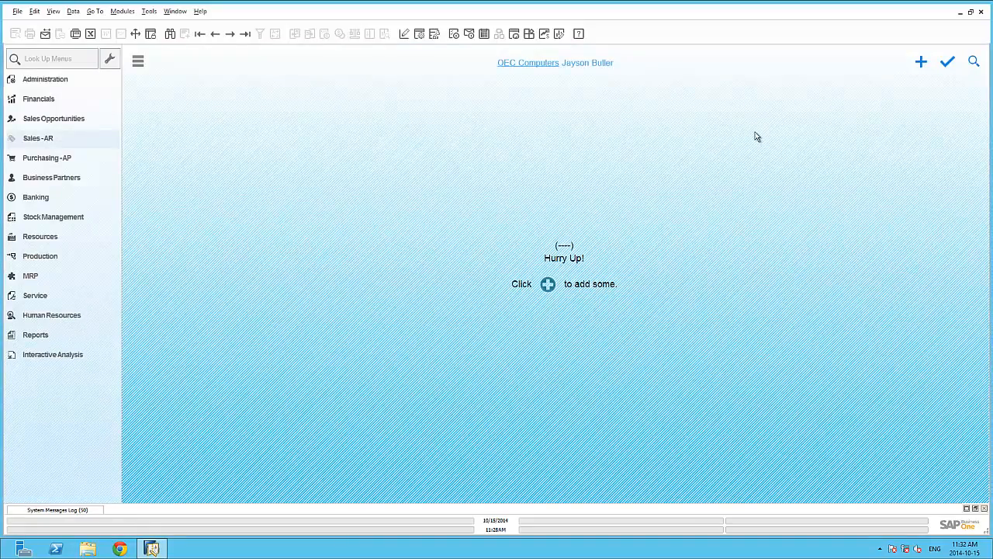
pyautogui.press('F2')
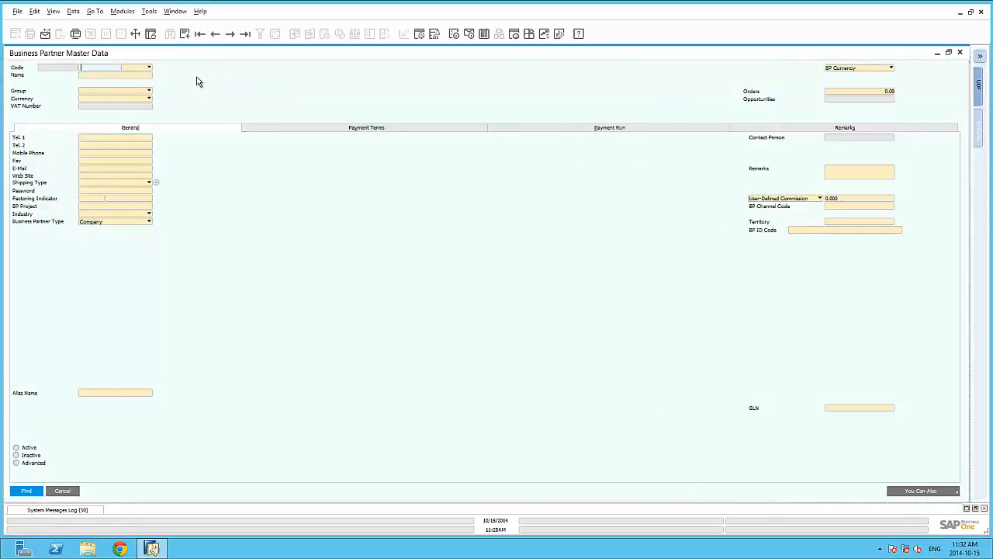
pyautogui.click(961, 54)
pyautogui.press('F3')
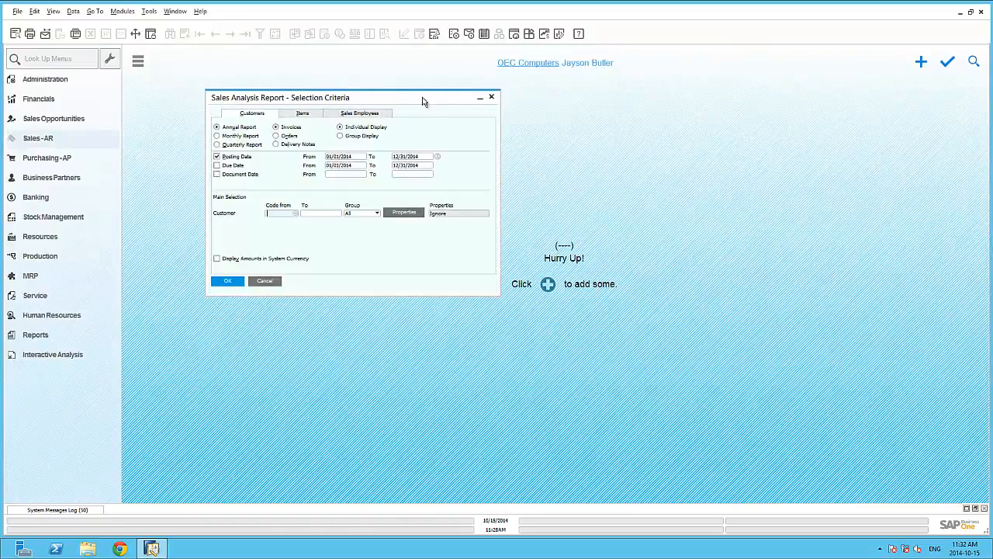
pyautogui.click(494, 99)
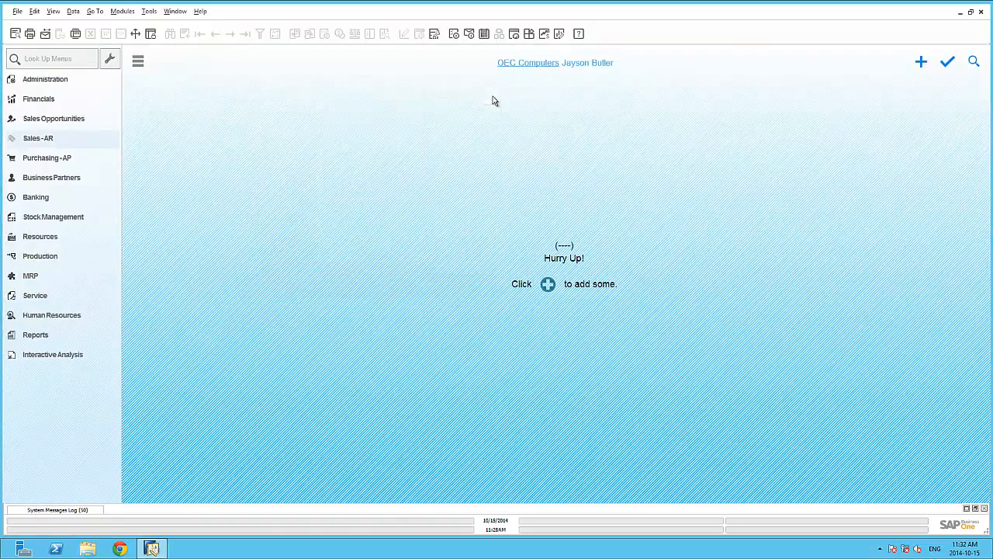